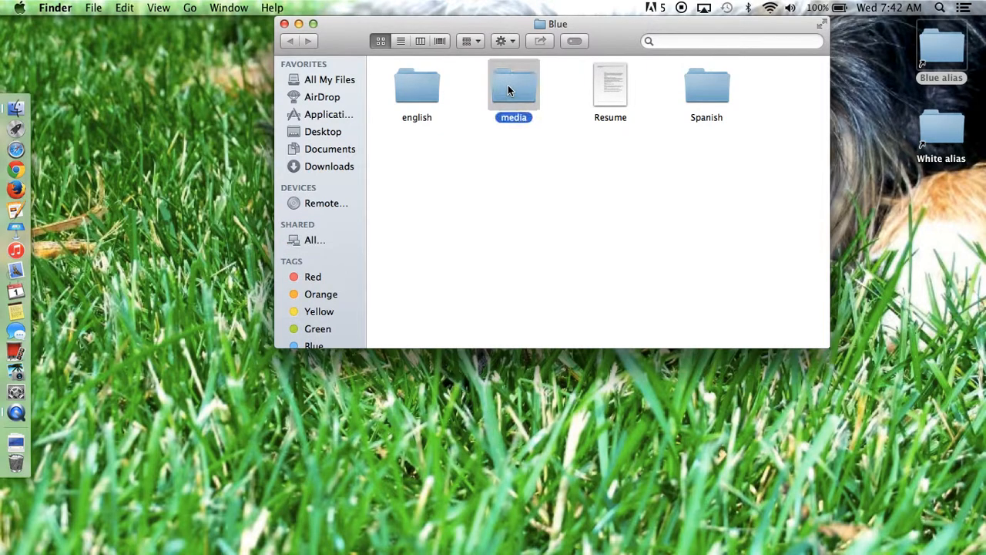
Open Rain.mov from the video folder inside Semester 2 and play the converted clip
double_click(686, 83)
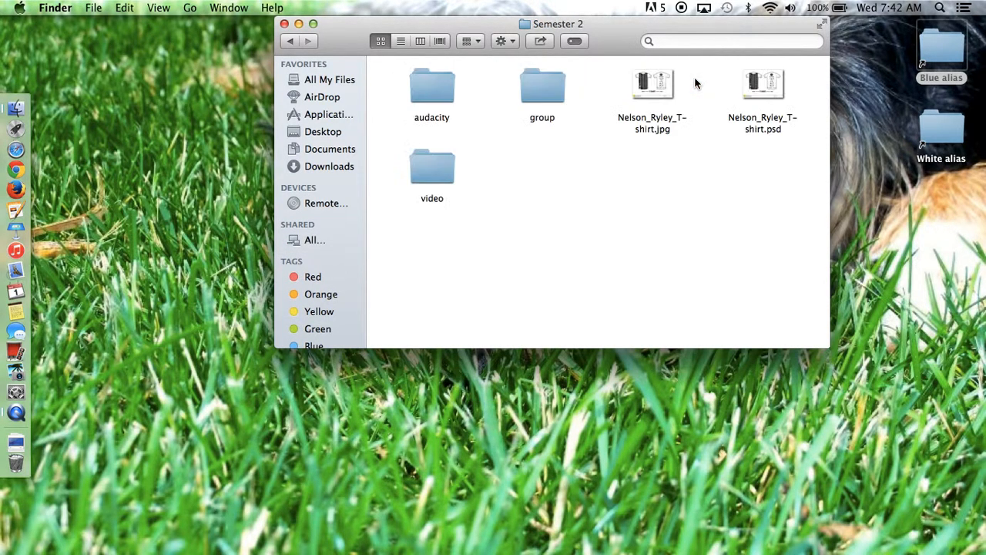
double_click(432, 158)
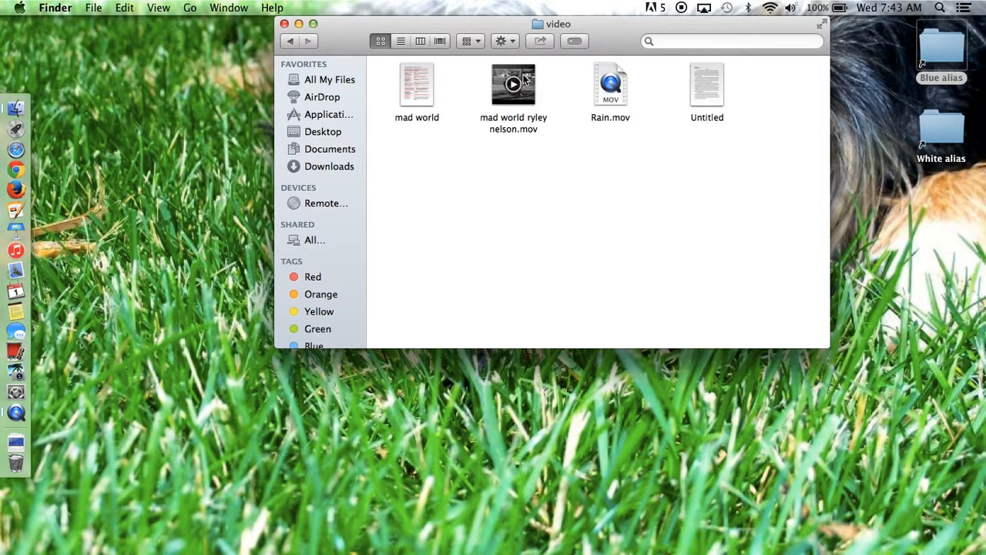
left_click(614, 77)
double_click(614, 77)
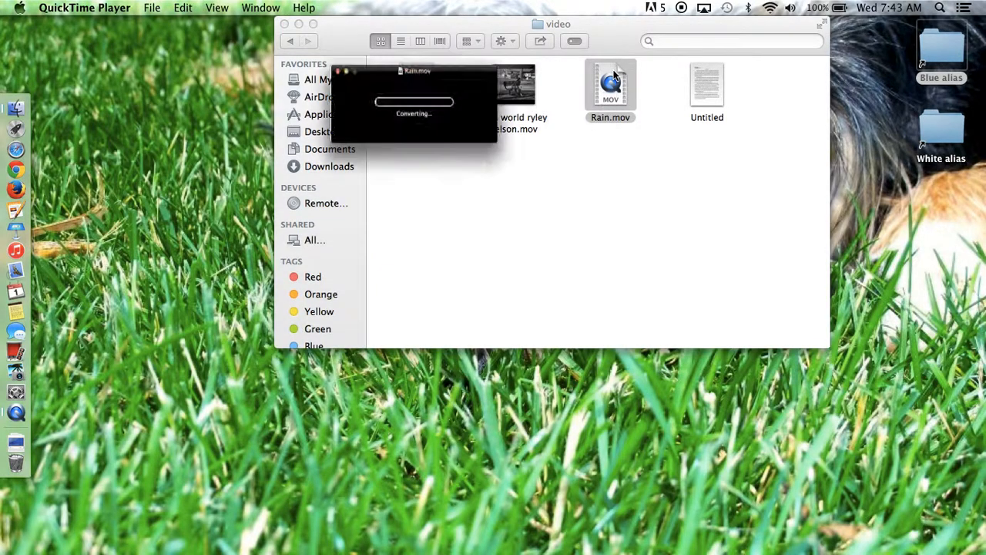
key("F2")
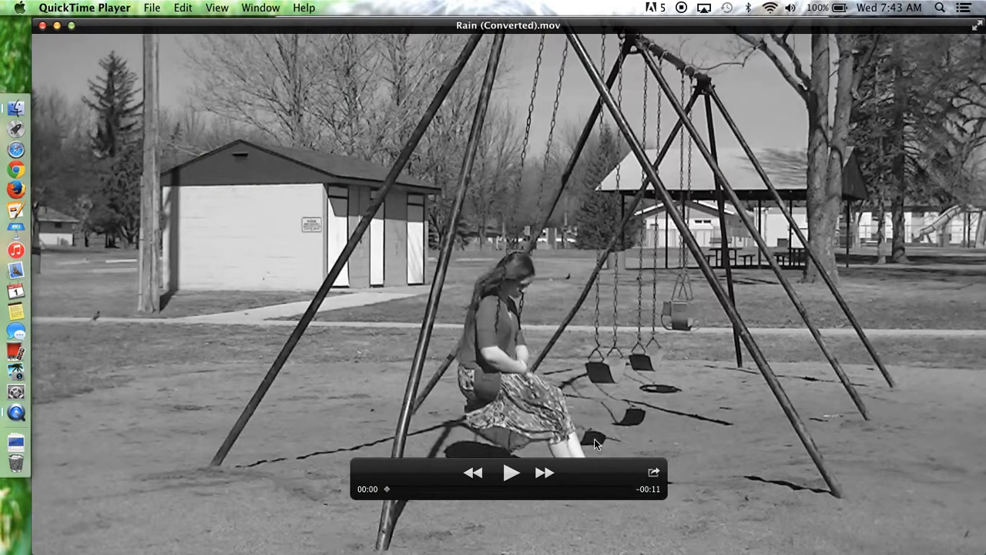
left_click(511, 473)
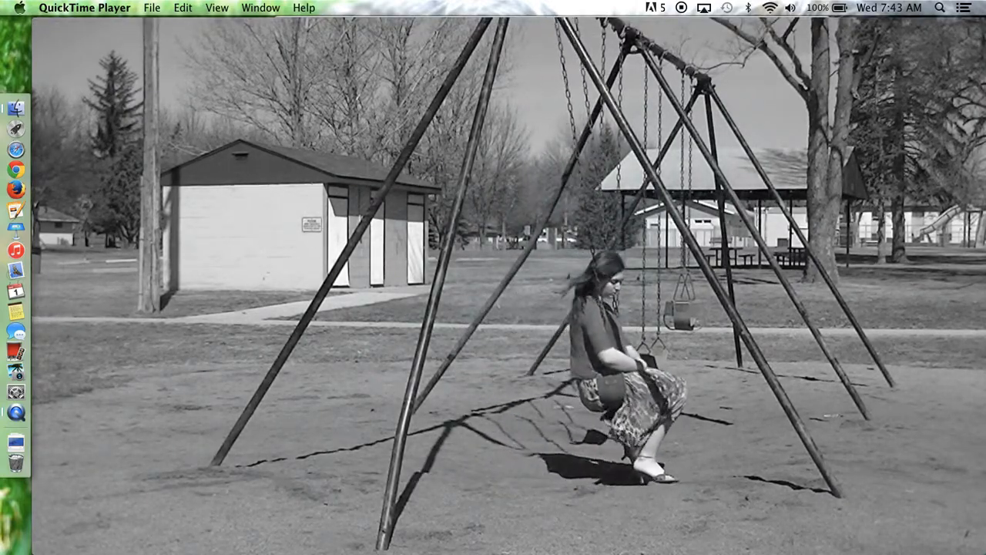
Close the converted Rain movie without saving it and close the video folder window
mouse_move(154, 53)
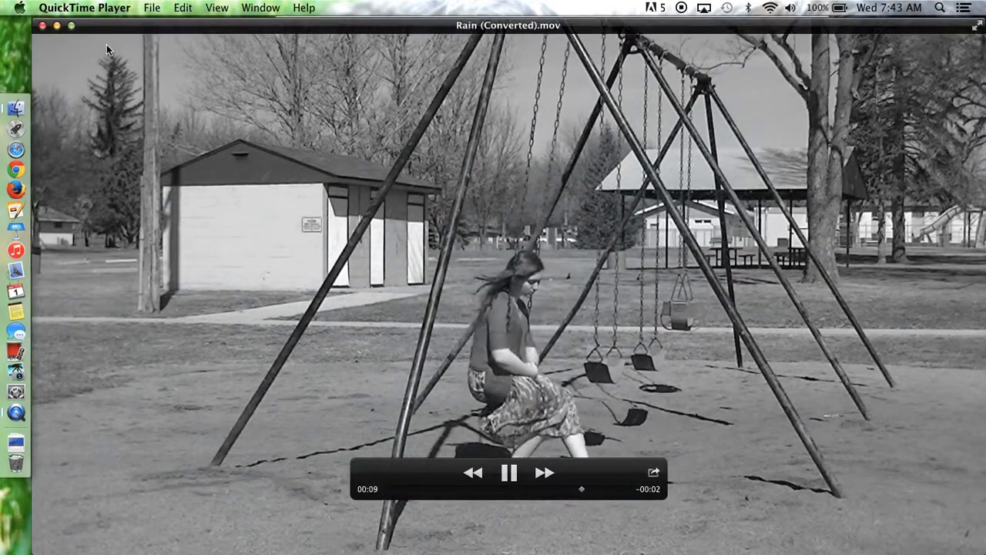
left_click(44, 26)
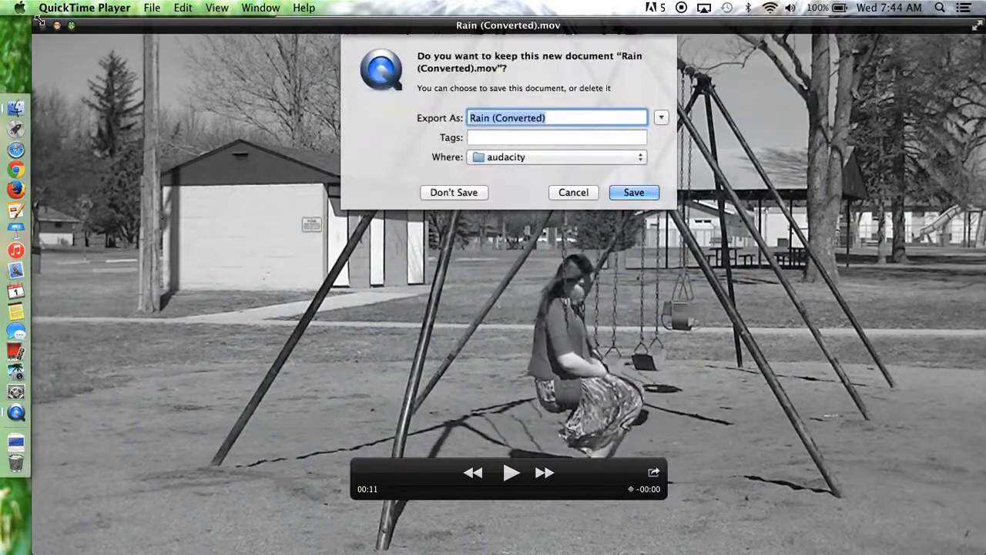
left_click(465, 192)
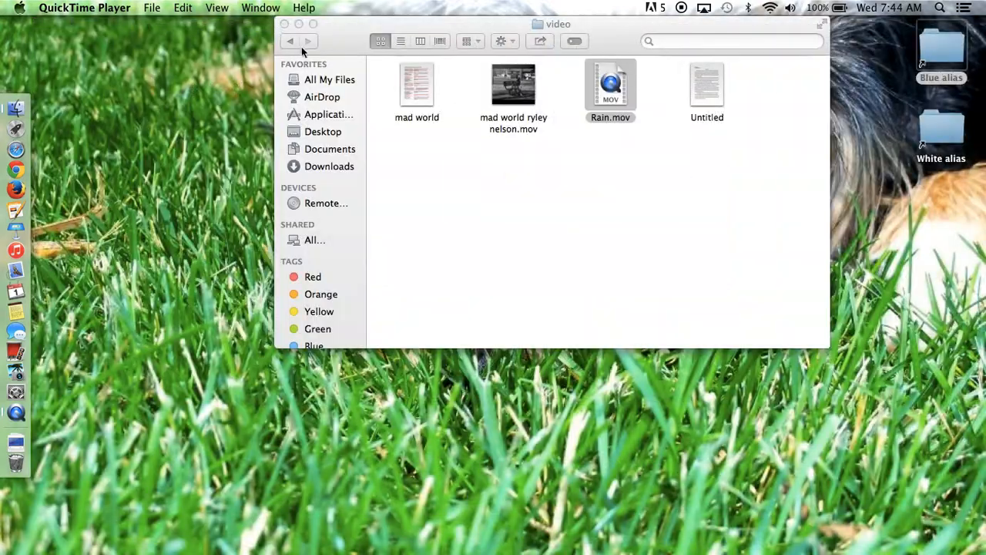
left_click(284, 24)
Search for and launch Adobe After Effects CS6, and open the iPhoto library in full screen
left_click(940, 8)
type("qui")
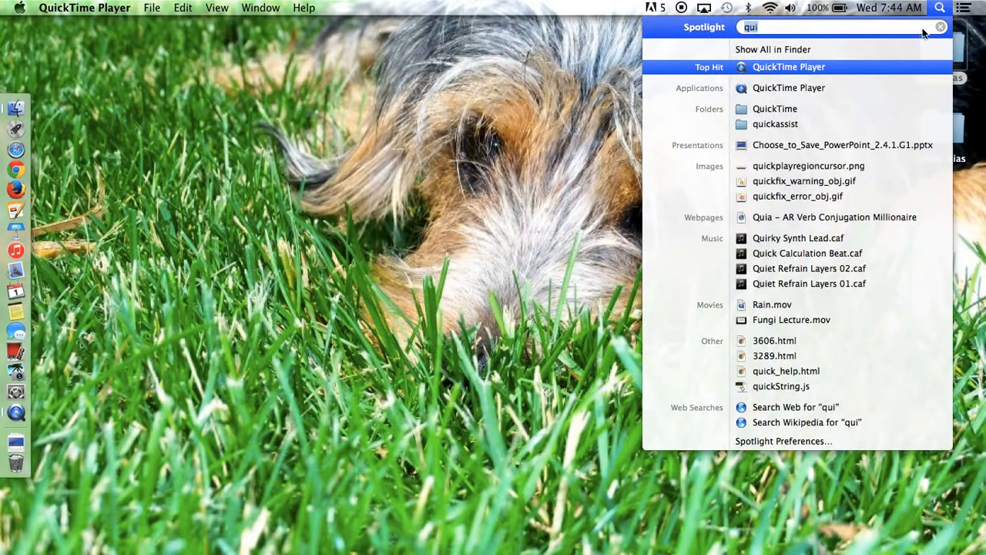
key("BackSpace")
type("af")
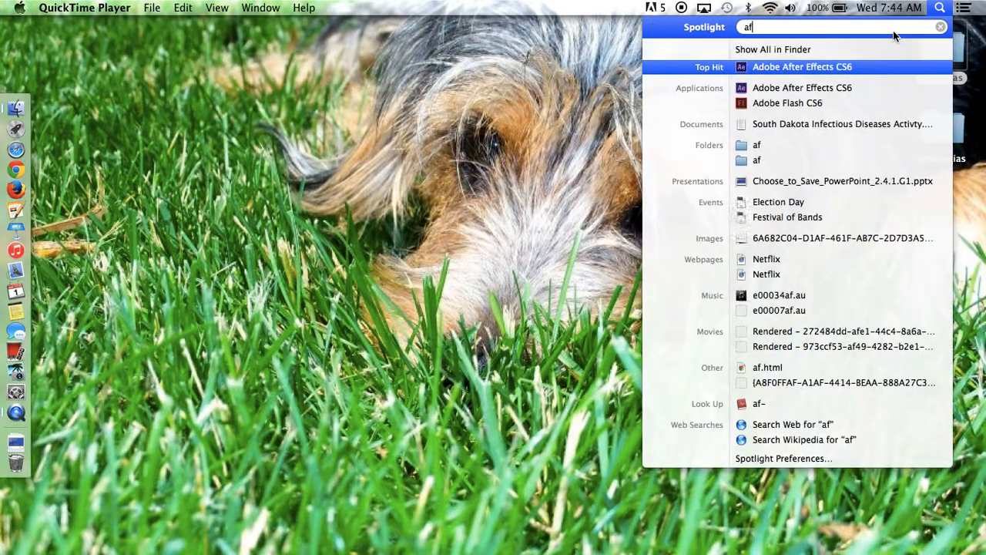
key("Return")
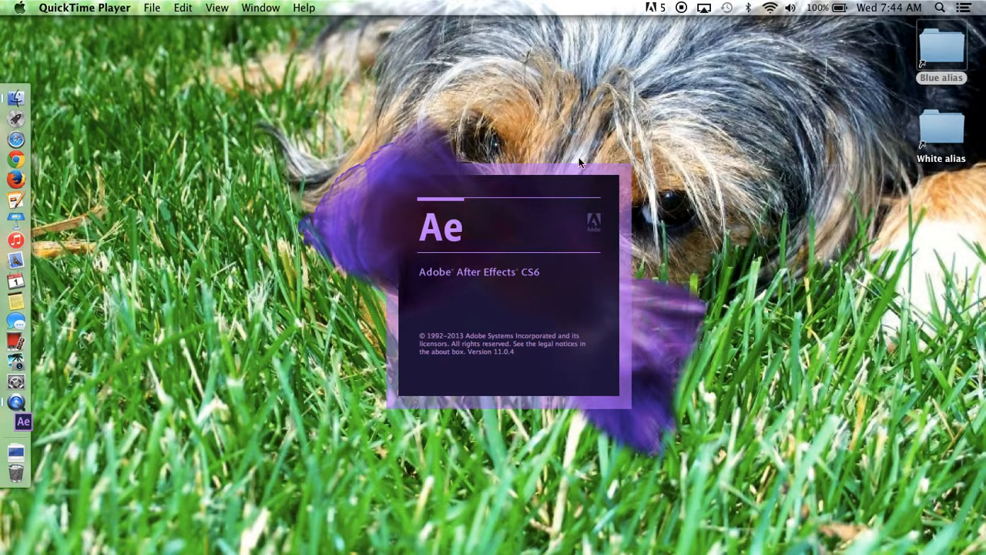
left_click(20, 368)
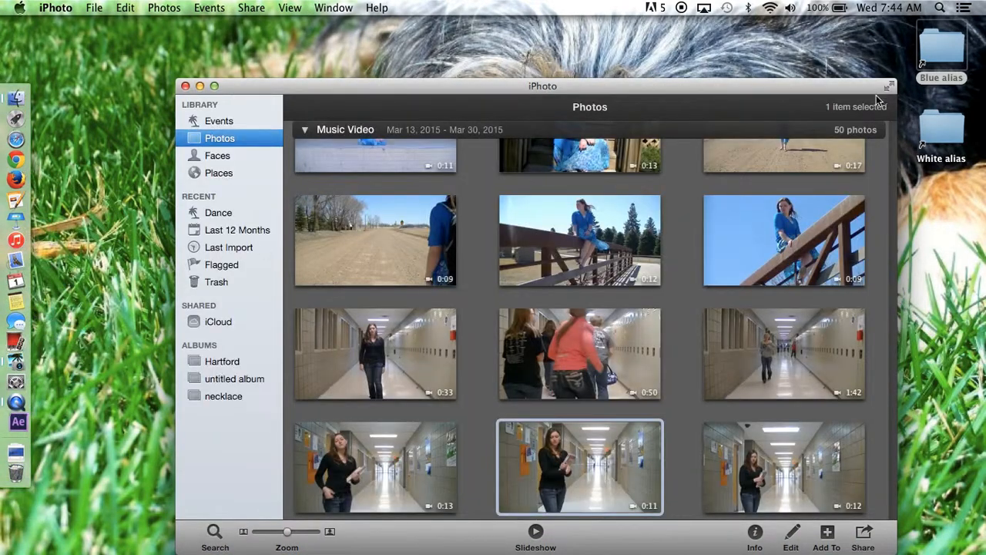
left_click(888, 85)
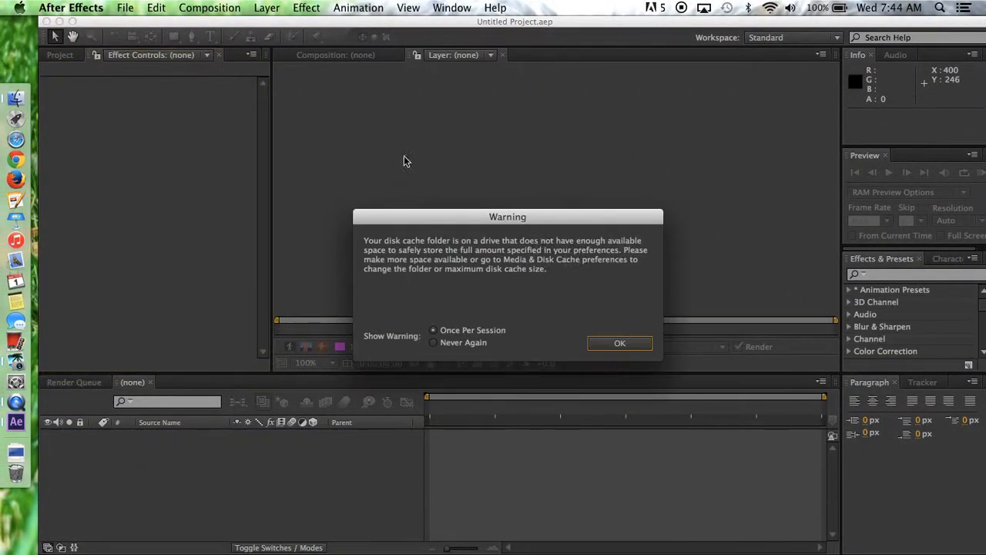
Dismiss the disk cache warning and create a new composition named test with the default settings
left_click(625, 344)
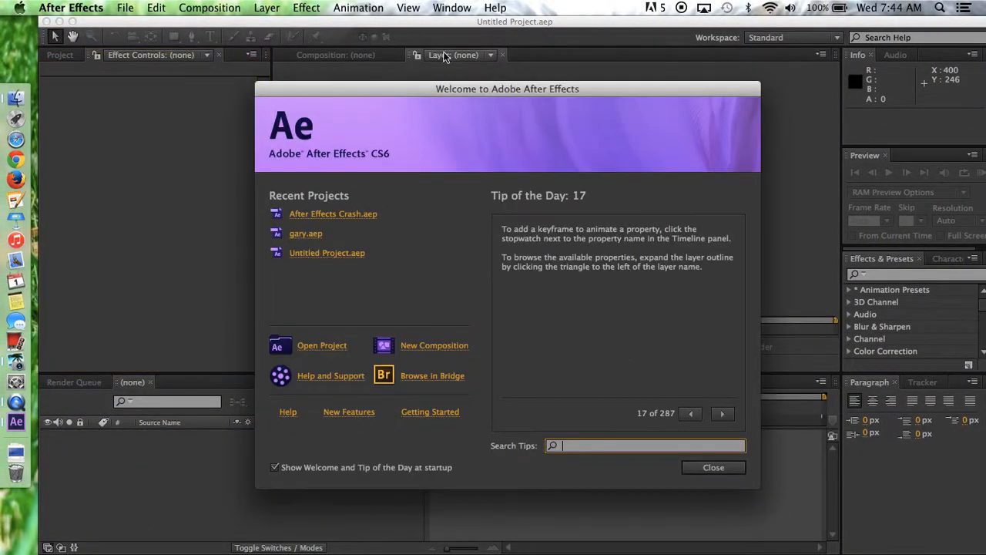
left_click(413, 349)
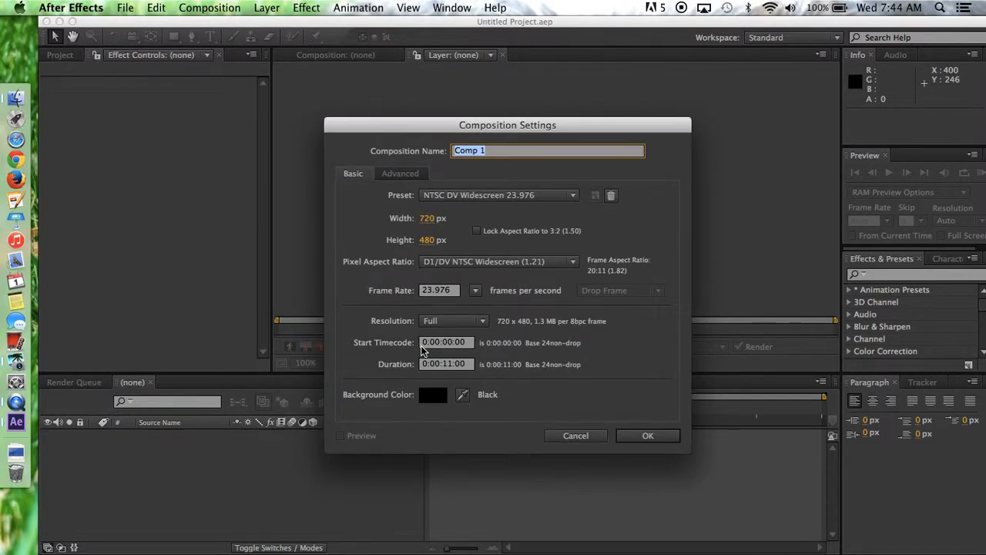
type("test")
key("Return")
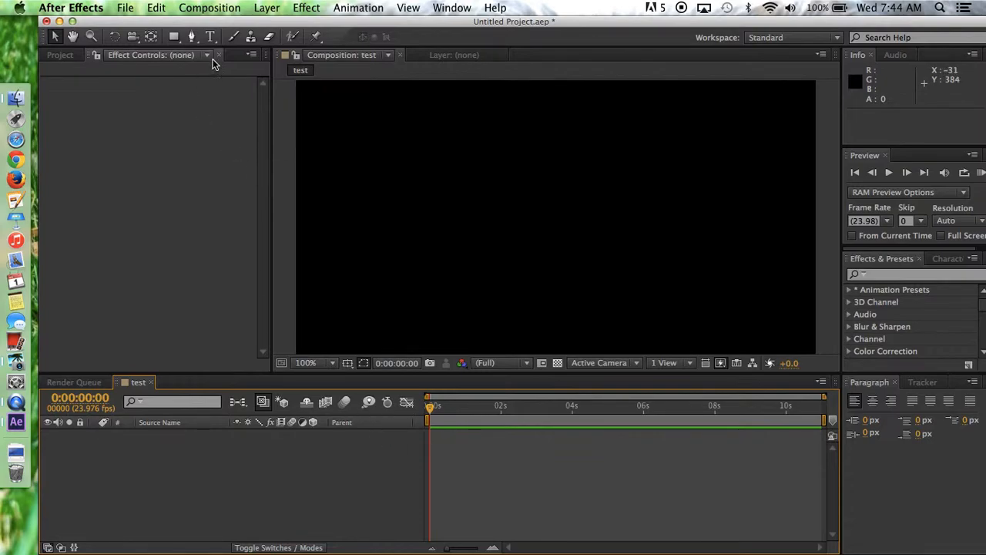
Import the 0:16 close-up swing clip from iPhoto's Music Video event into the After Effects project
left_click(60, 55)
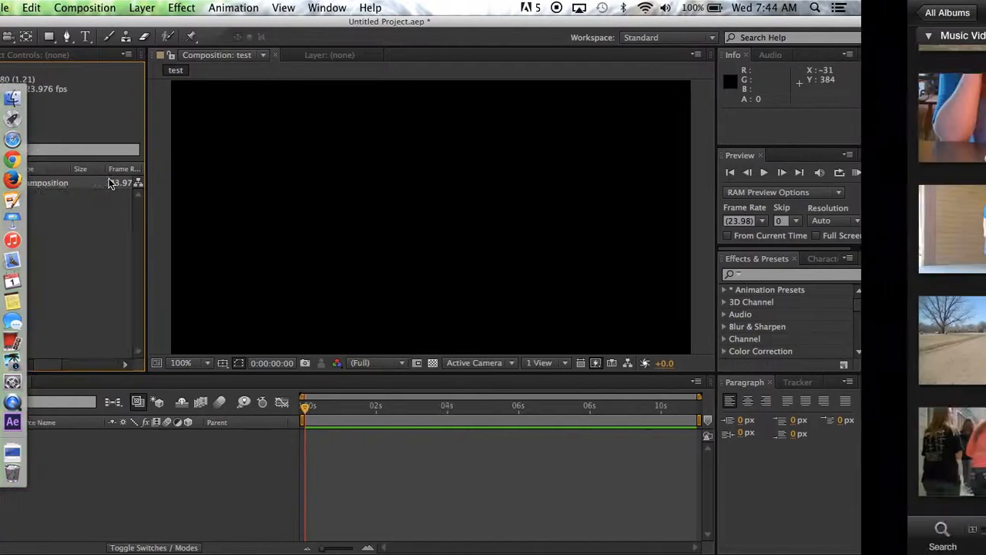
scroll(282, 237, "up", 3)
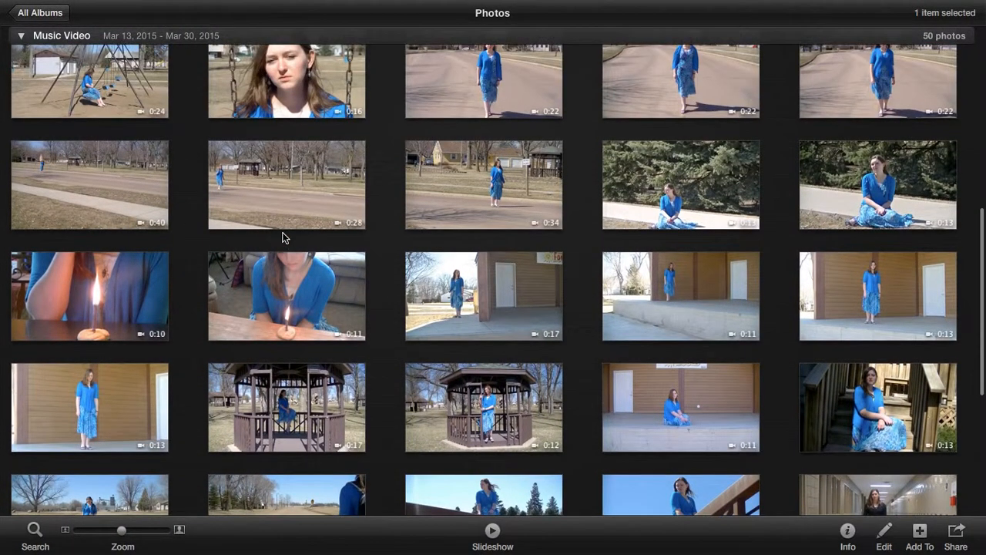
scroll(283, 237, "up", 2)
mouse_move(279, 100)
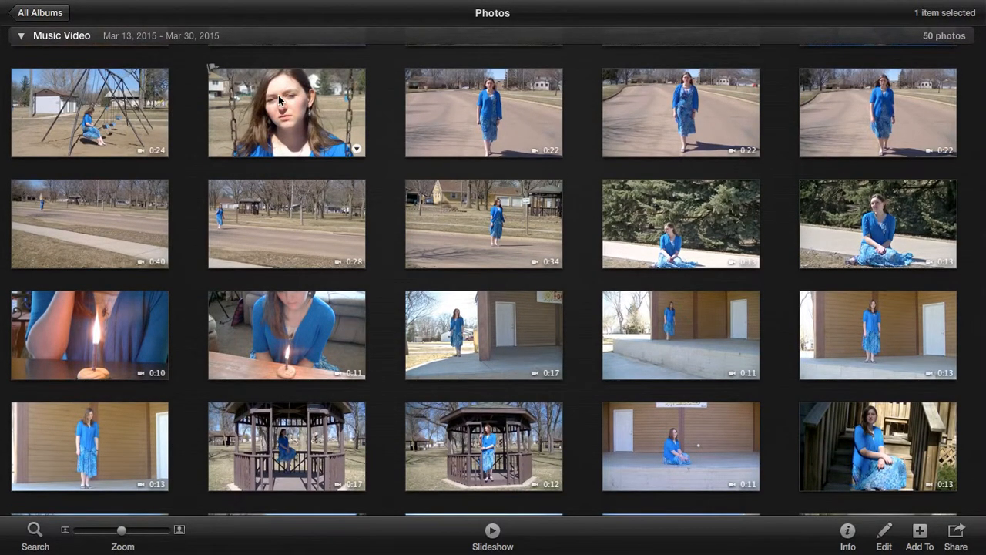
left_click_drag(285, 104, 159, 225)
key("ctrl+Left")
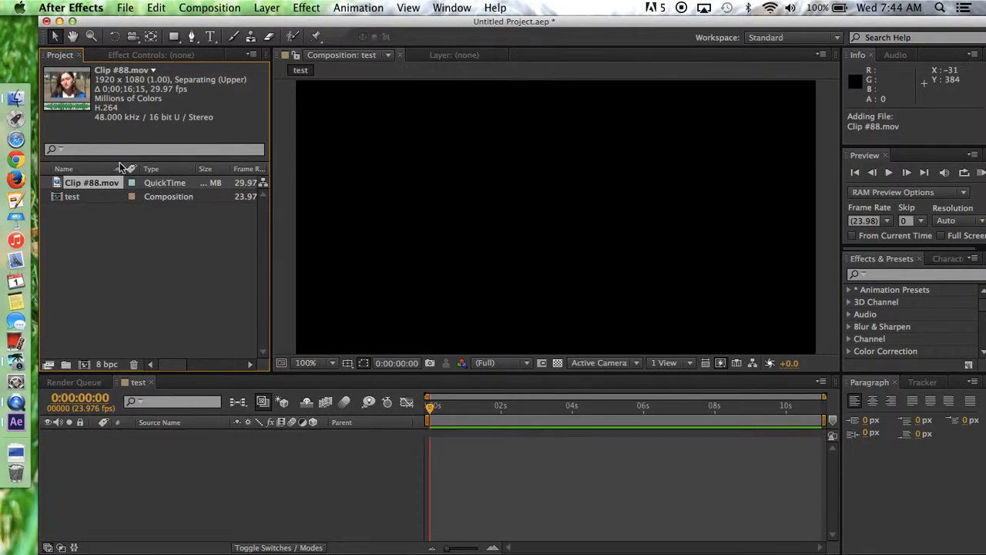
Add Clip #88.mov to the test composition's timeline and preview its first seconds
left_click_drag(100, 185, 432, 434)
key("space")
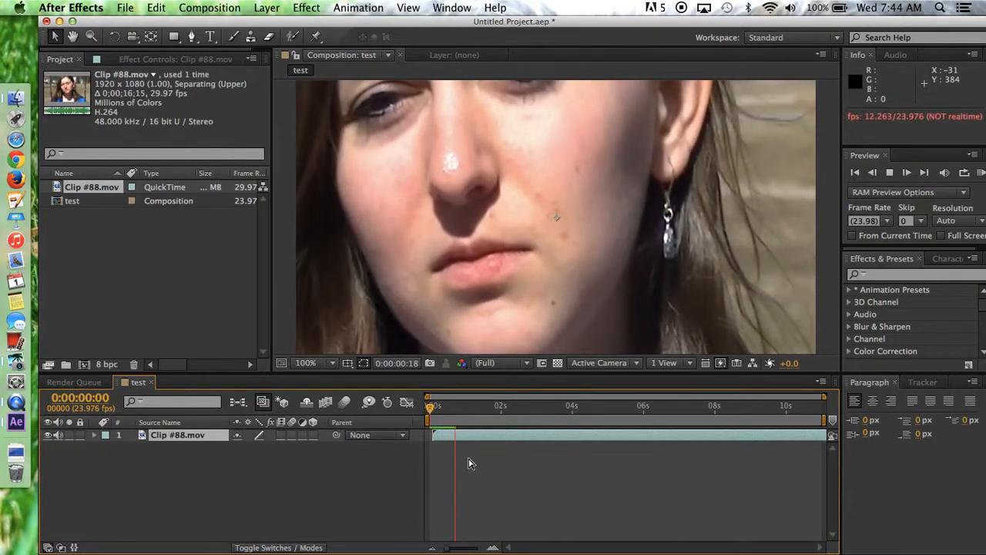
key("space")
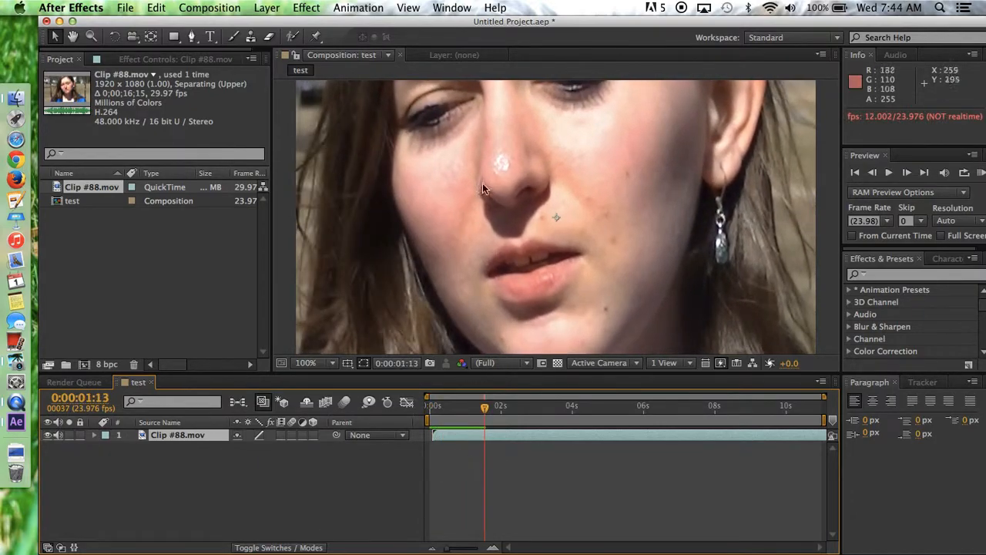
Reposition the clip in the composition frame to about 318, 492, with the viewer magnification set to 50%
left_click_drag(530, 140, 654, 171)
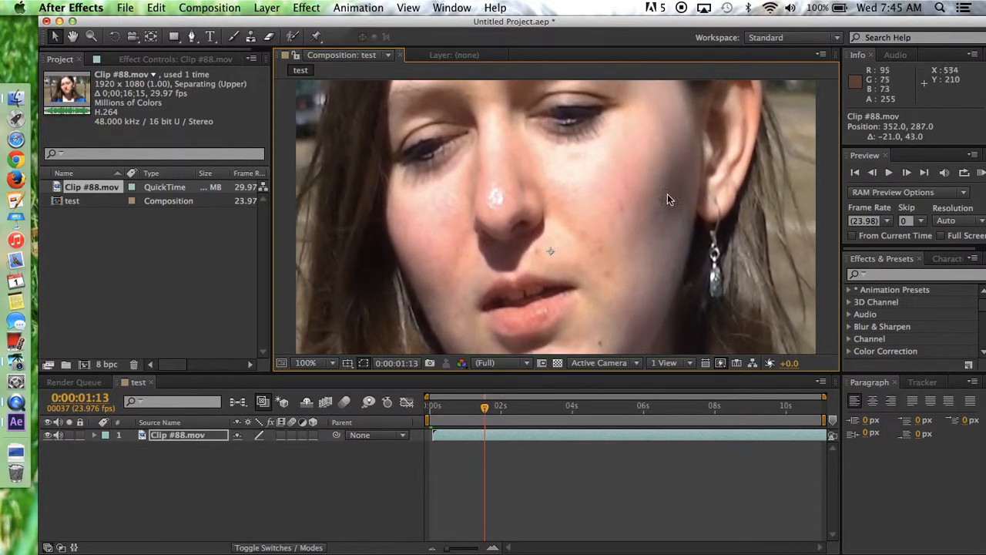
mouse_move(633, 175)
left_mouse_down()
mouse_move(611, 188)
mouse_move(618, 182)
left_mouse_up()
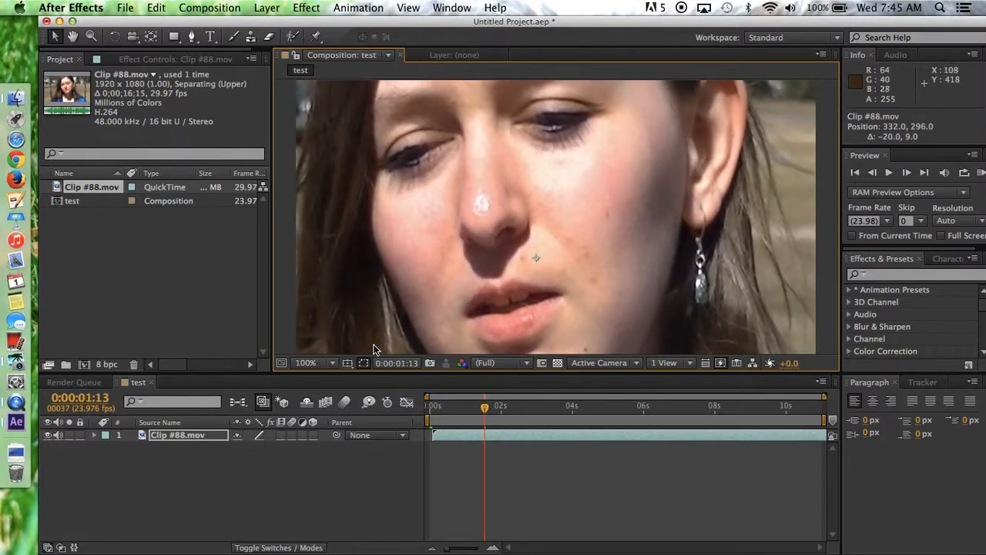
left_click(327, 363)
left_click(331, 444)
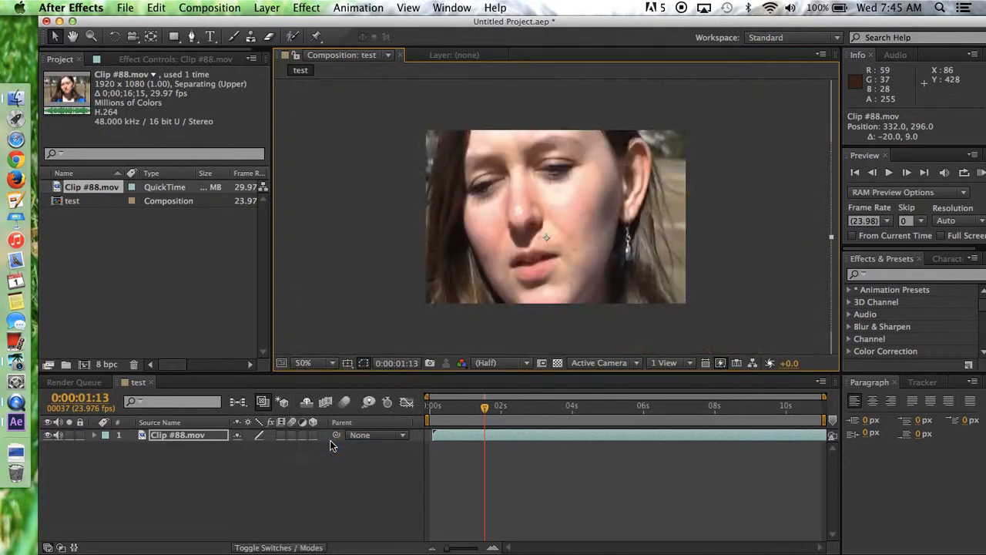
left_click_drag(571, 226, 568, 269)
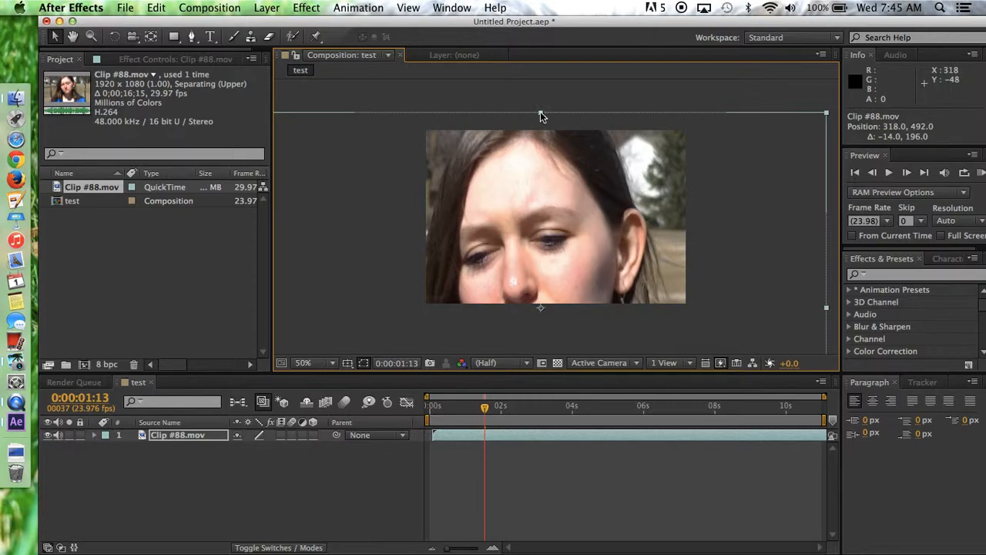
Scale the clip's height to about 69% and move the clip to about 374, 104
left_click_drag(541, 110, 541, 126)
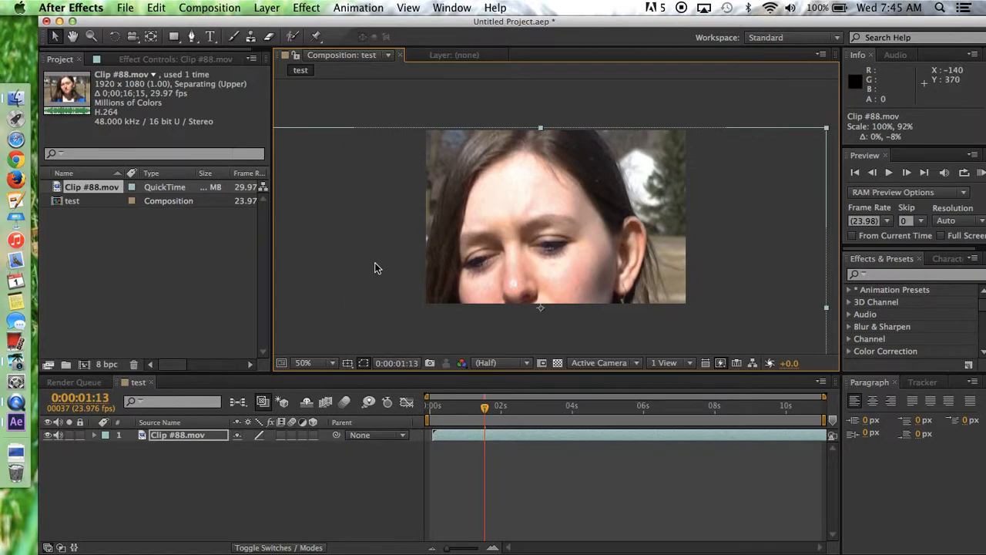
left_click_drag(375, 267, 398, 125)
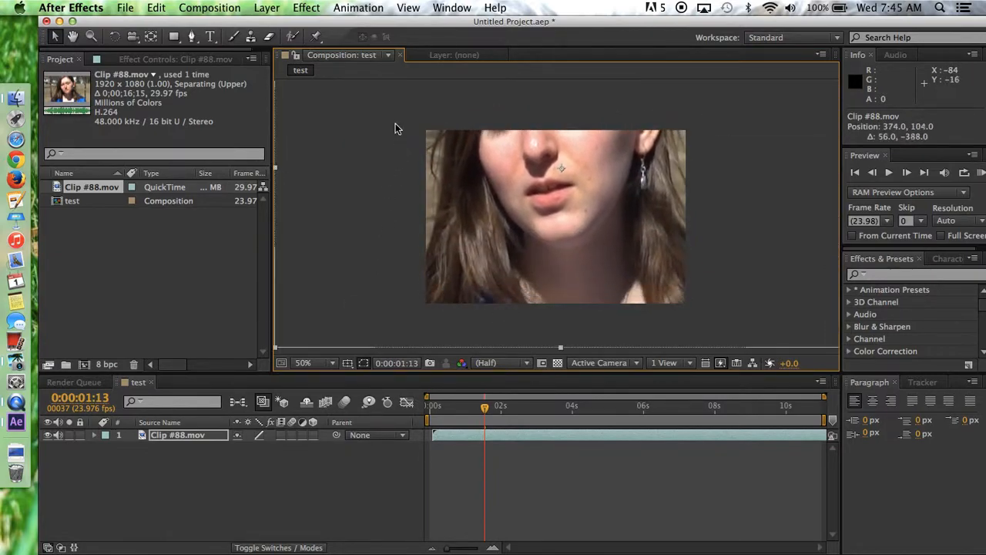
left_click_drag(560, 347, 556, 305)
Shrink the clip to about 59% width and 45% height and lower it over the composition frame
scroll(557, 306, "up", 5)
scroll(556, 305, "down", 8)
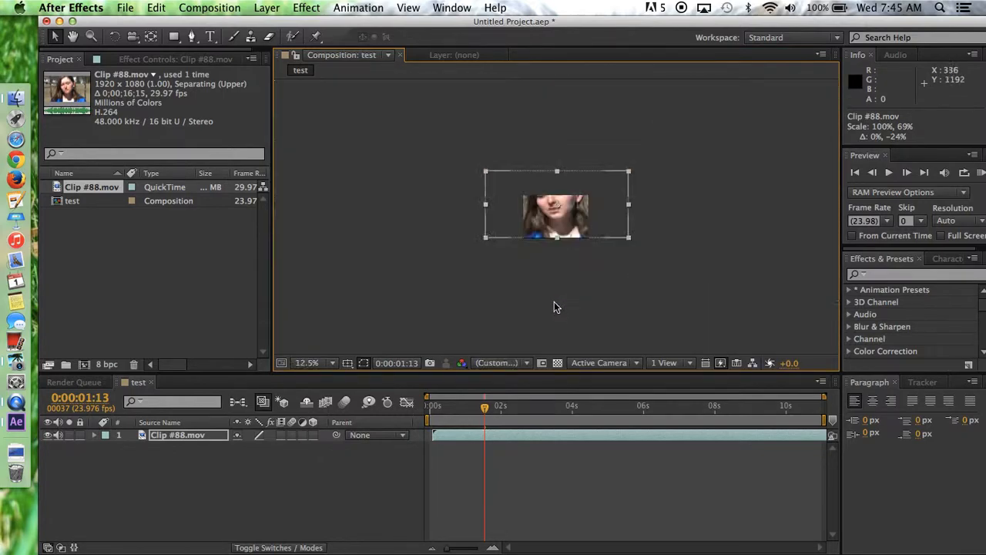
left_click_drag(558, 173, 566, 183)
left_click_drag(567, 219, 567, 225)
left_click_drag(485, 220, 516, 223)
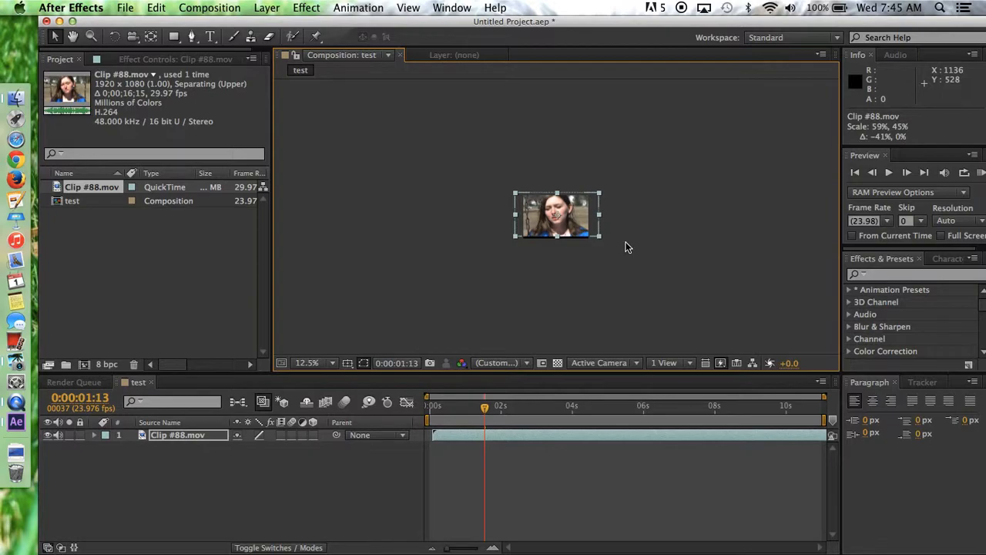
Stretch the clip's height slightly and move it to about 374, 242 so it covers the whole frame
scroll(626, 246, "down", 3)
scroll(626, 246, "up", 6)
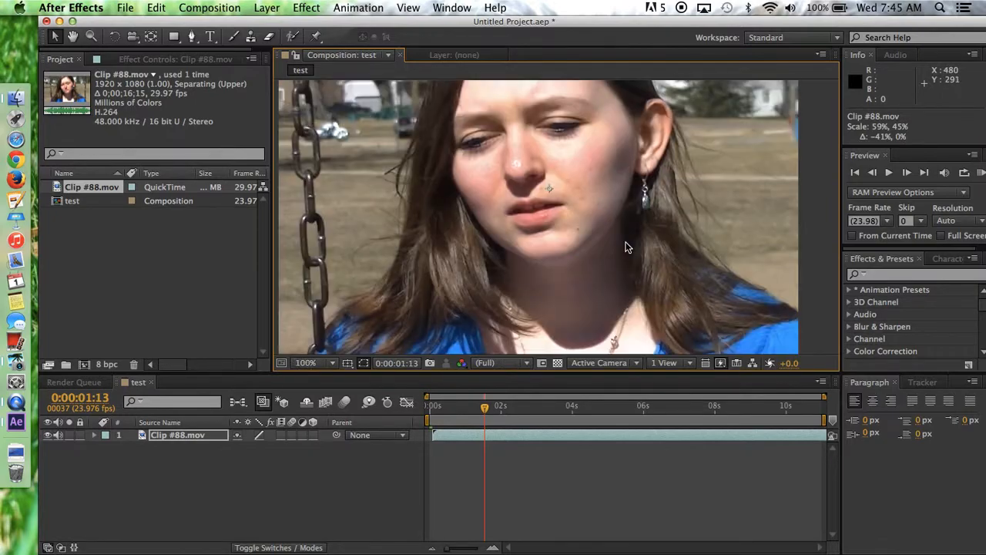
scroll(625, 247, "down", 2)
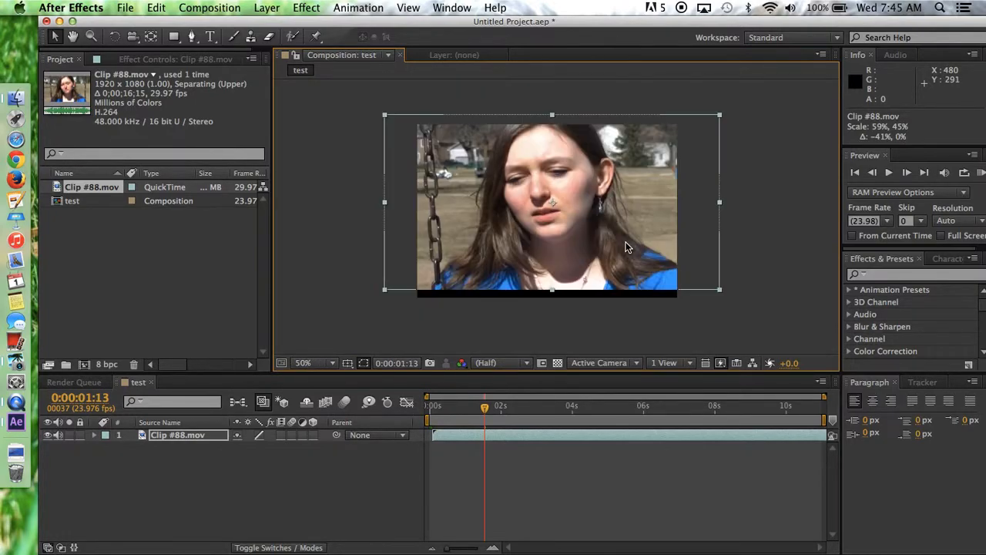
left_click_drag(552, 291, 553, 297)
left_click_drag(561, 240, 561, 249)
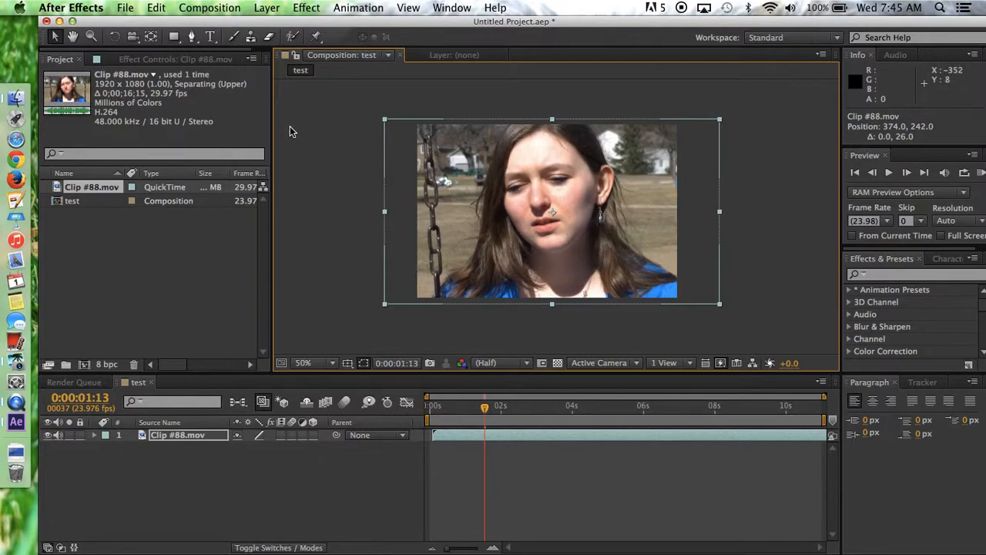
Show the effect controls for Clip #88.mov and open the render queue
left_click(206, 61)
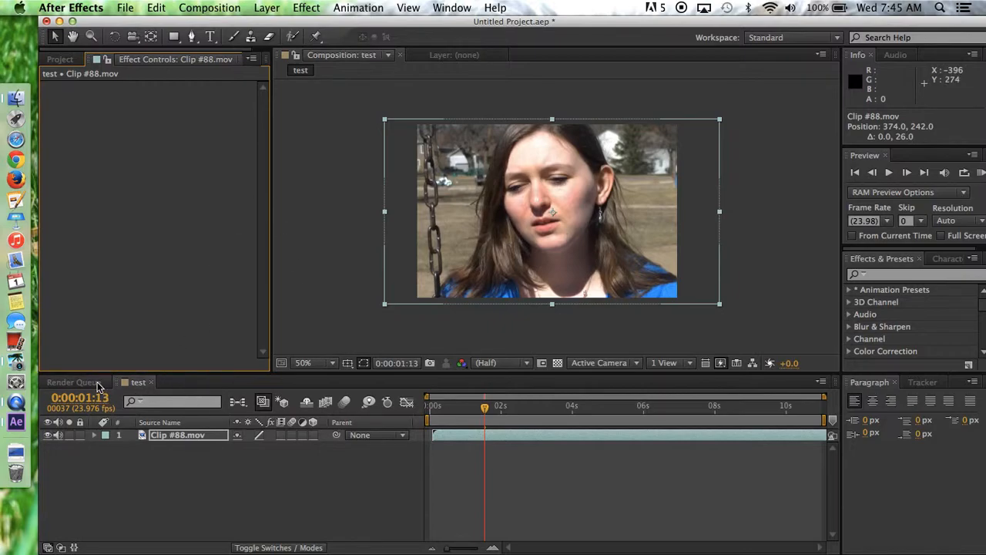
left_click(74, 382)
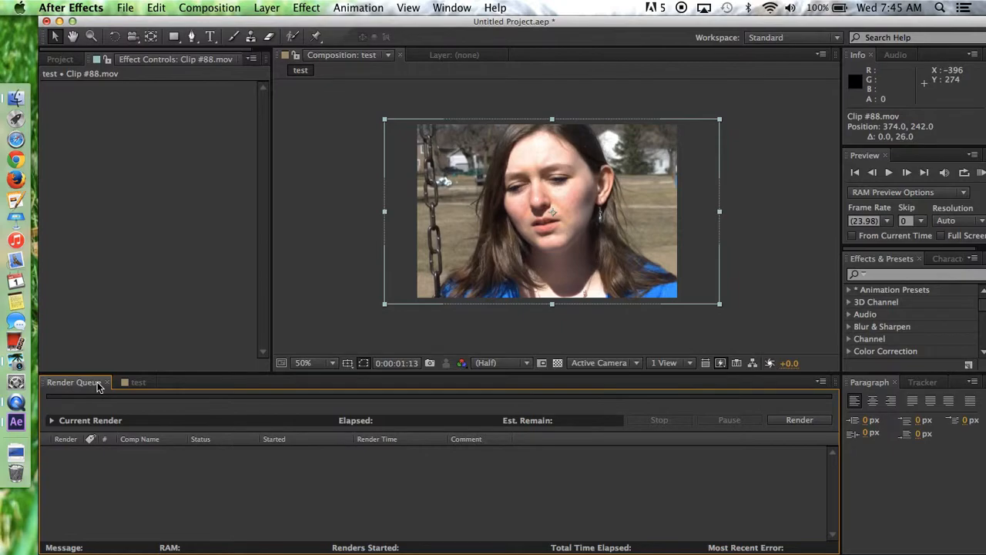
Return to the test composition's timeline and apply the Black & White color correction effect to Clip #88.mov
left_click(134, 382)
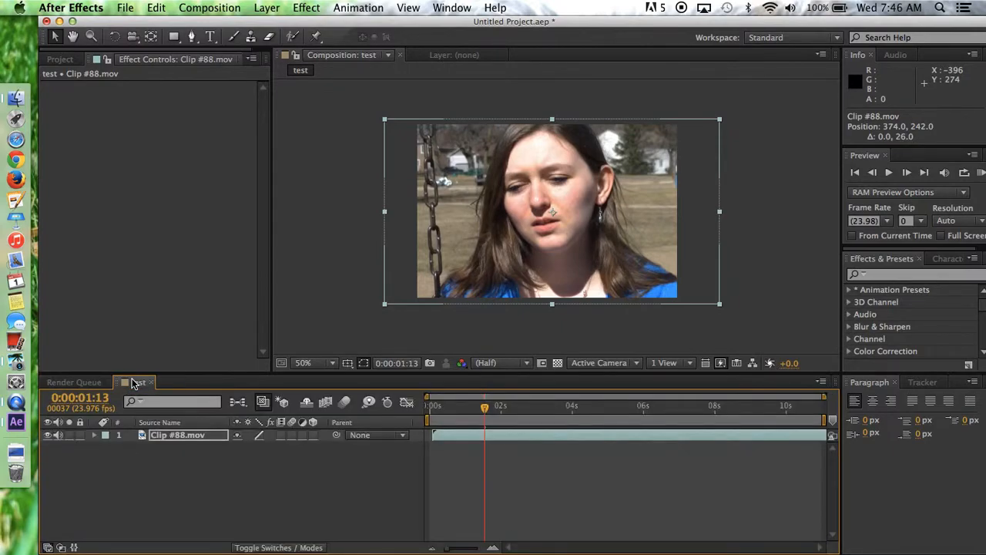
left_click(898, 282)
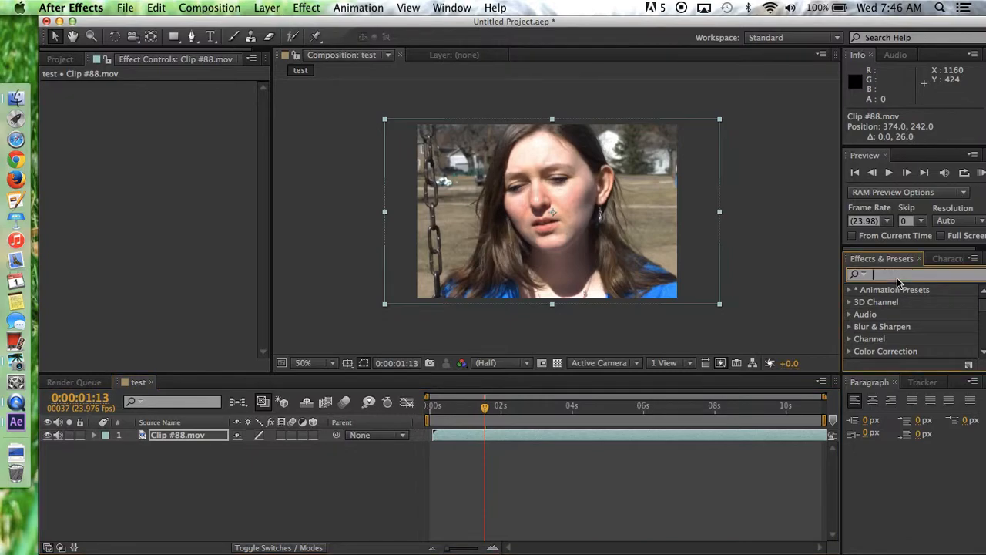
left_click(850, 352)
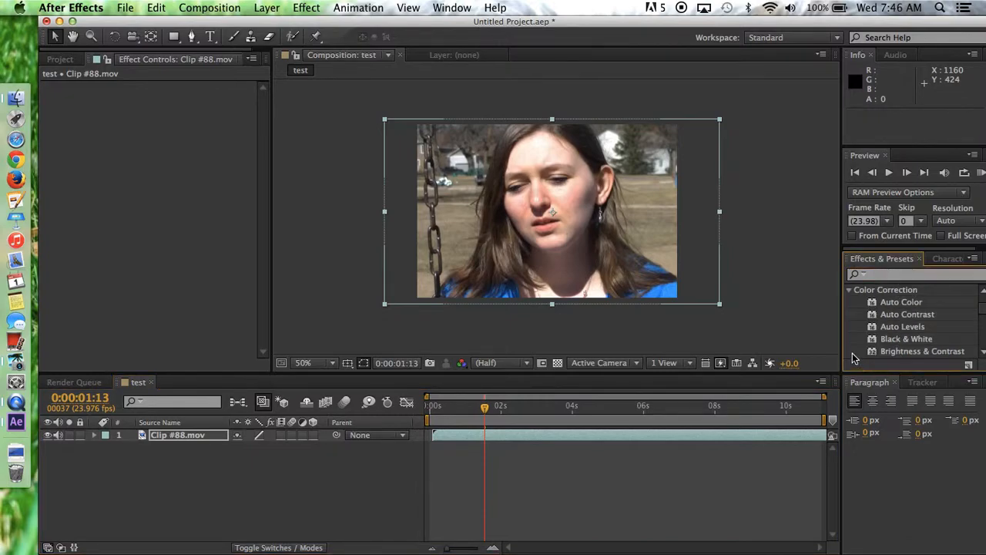
left_click_drag(919, 341, 465, 437)
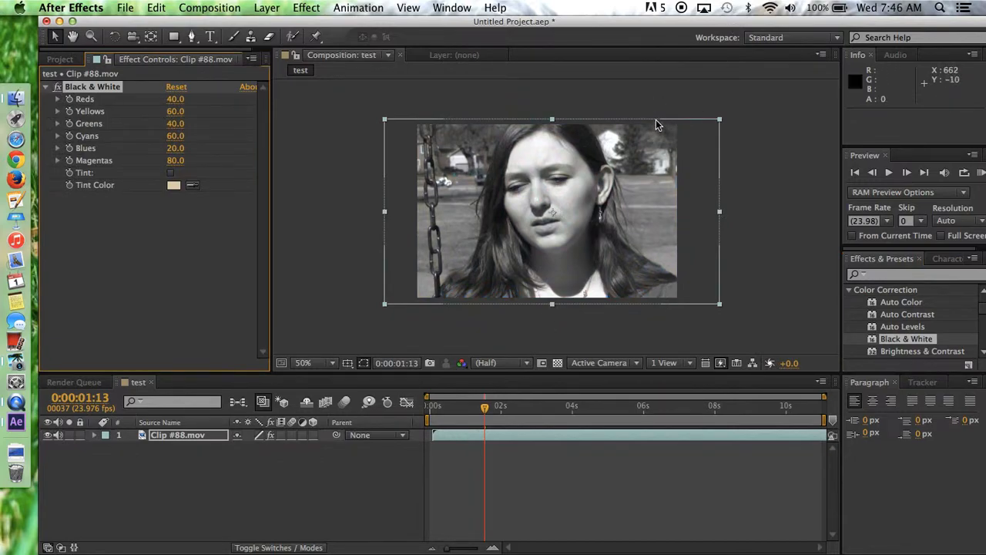
Apply the CC Snowfall simulation effect to Clip #88.mov and preview the clip
left_click(305, 7)
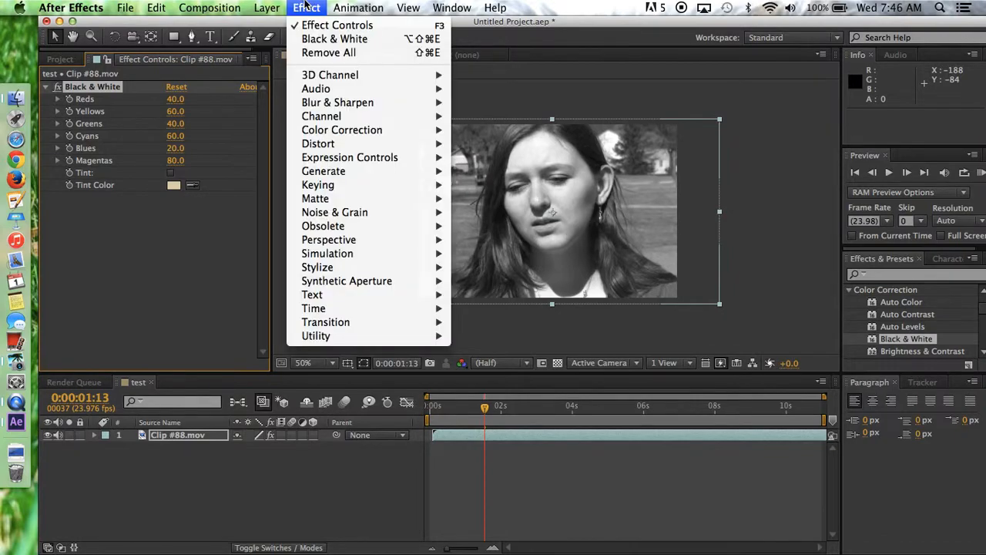
mouse_move(376, 254)
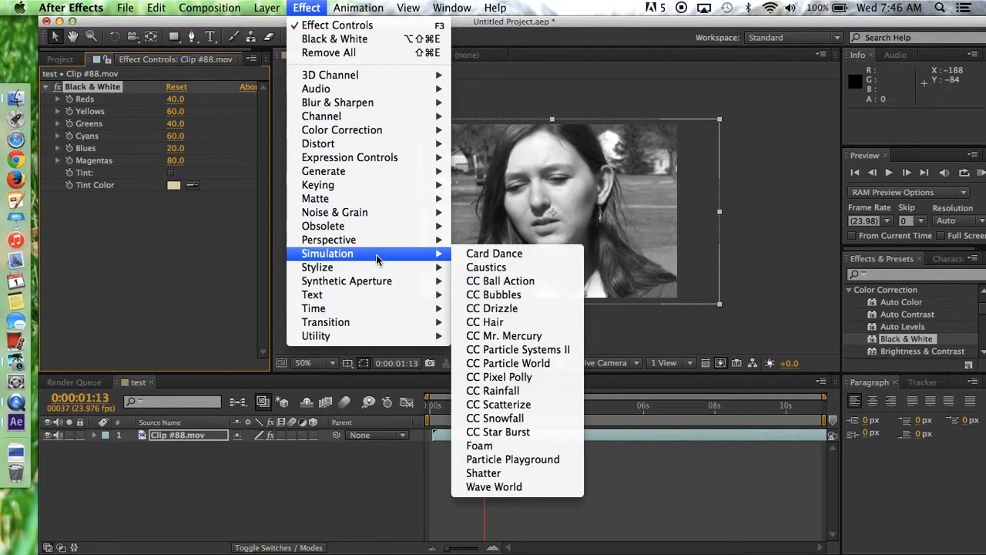
left_click(557, 418)
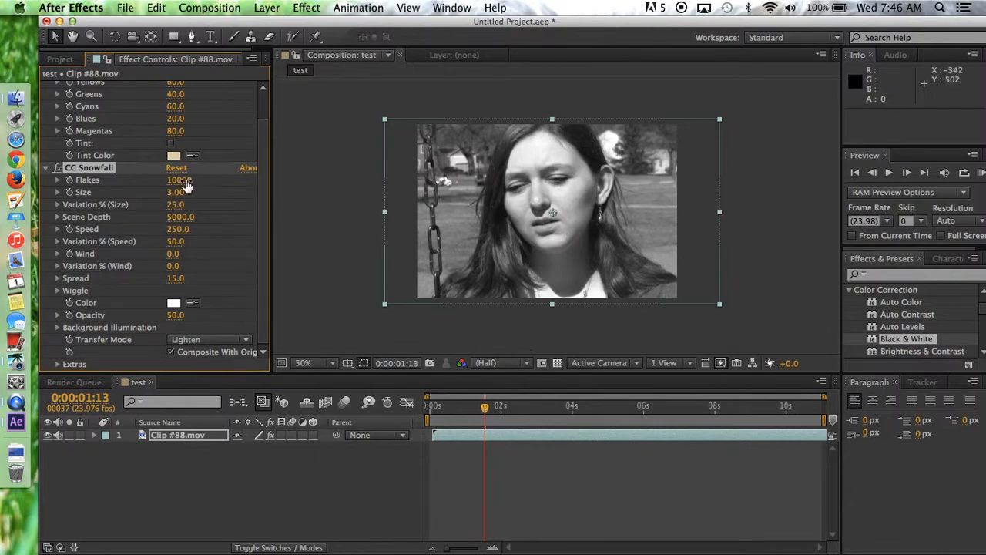
scroll(179, 165, "up", 3)
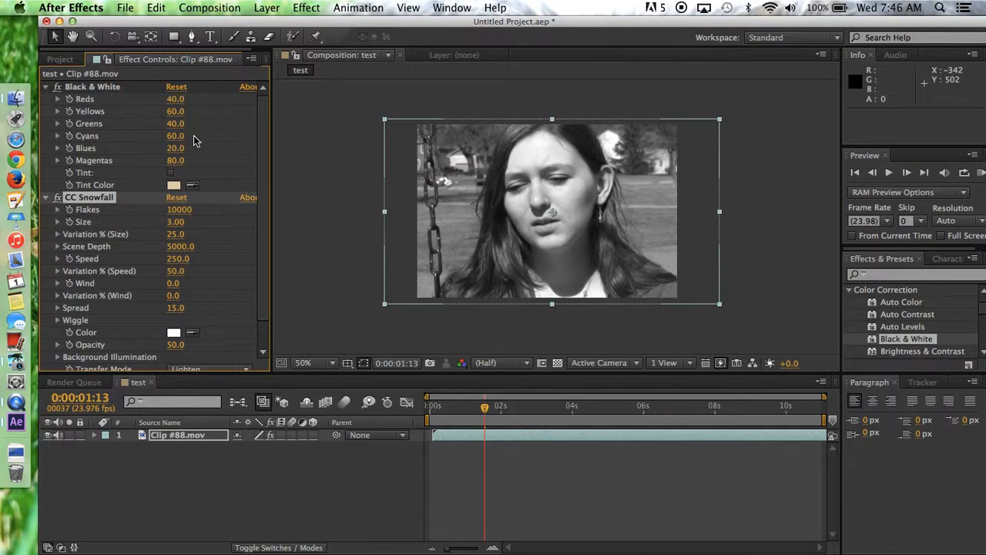
key("space")
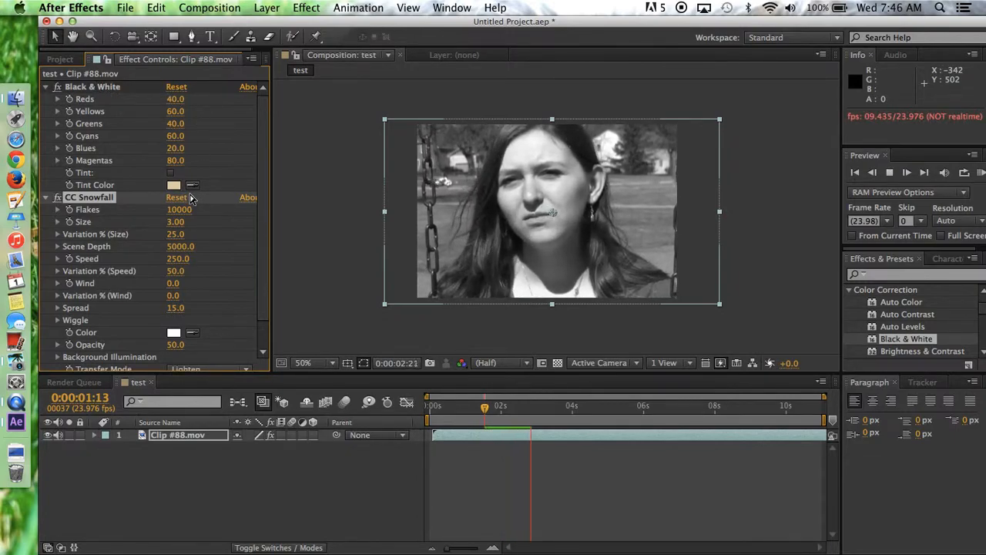
key("space")
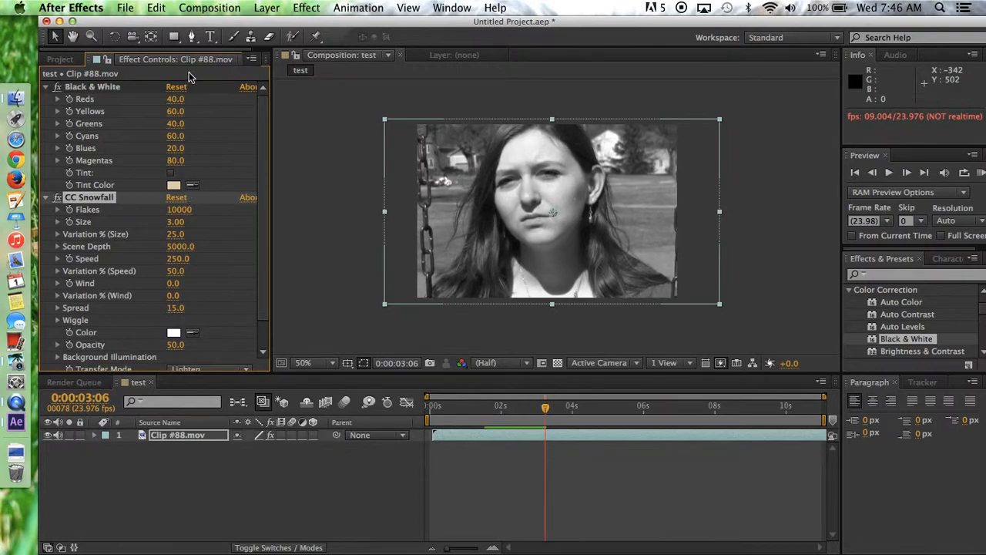
Change the Black & White effect's tint color to orange and preview the clip
left_click(173, 186)
left_click_drag(499, 416, 542, 305)
key("Return")
key("space")
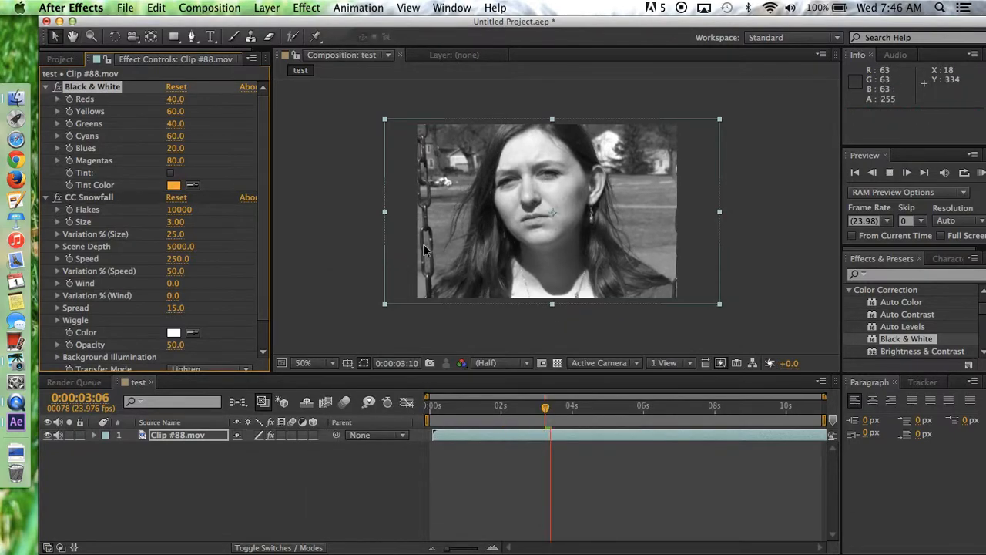
key("space")
Set the CC Snowfall speed to 358 and preview the clip
scroll(214, 221, "down", 2)
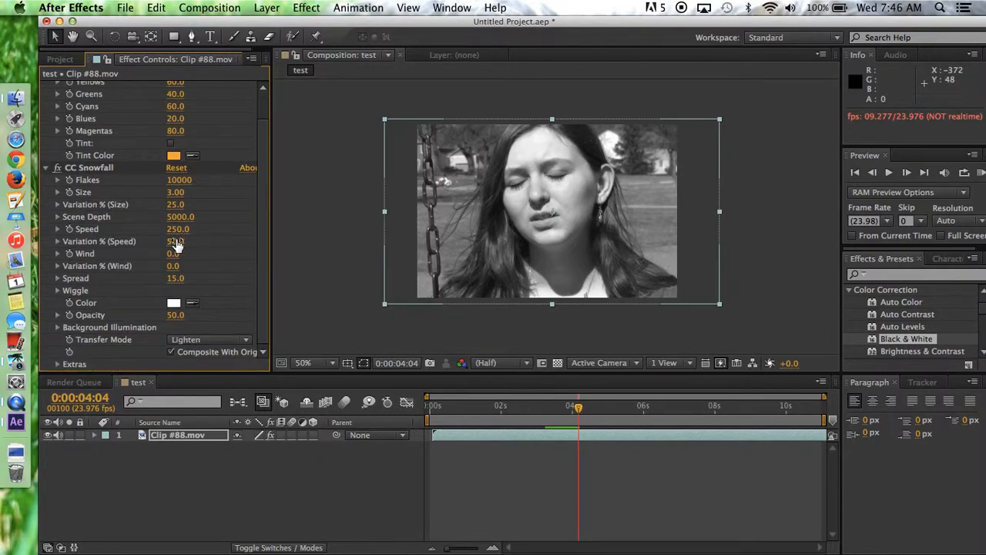
left_click_drag(178, 229, 261, 231)
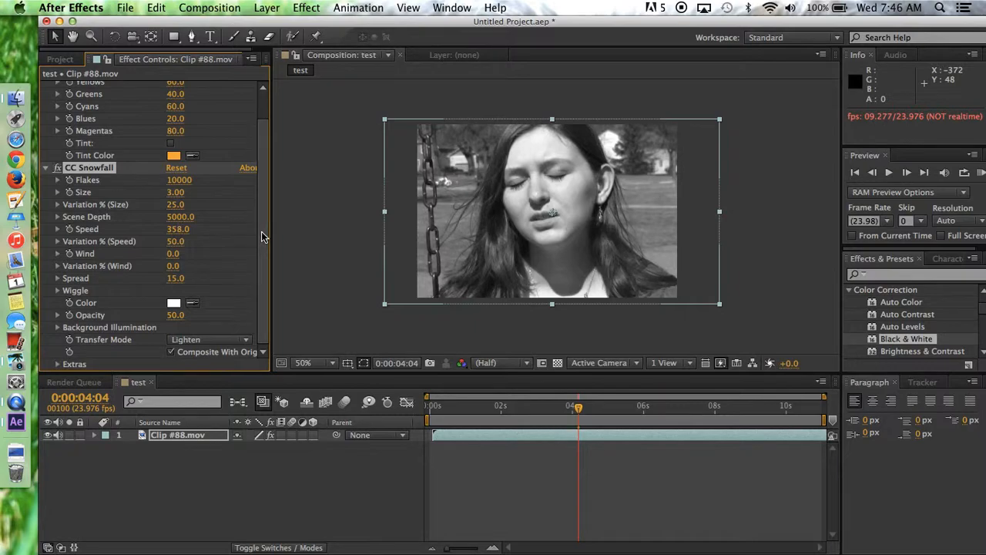
key("space")
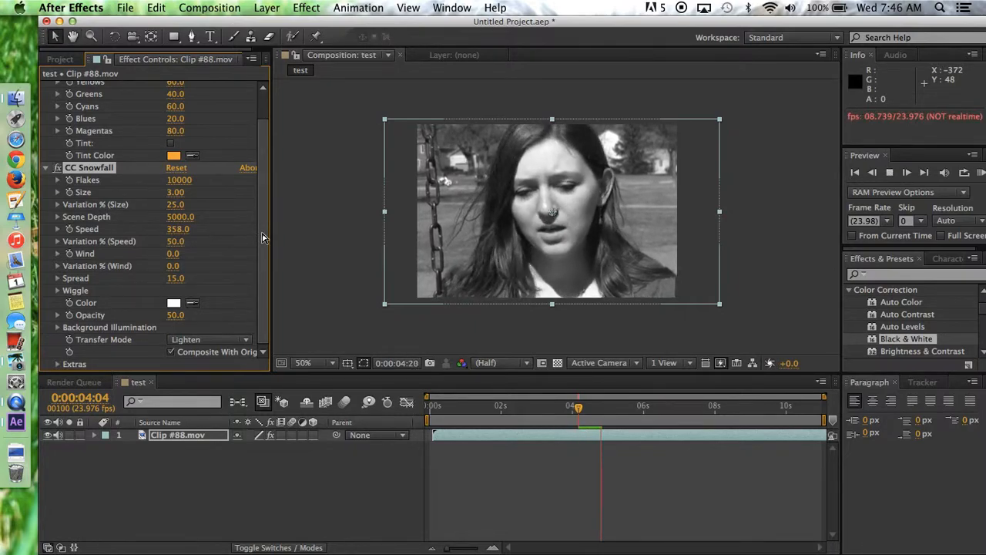
key("space")
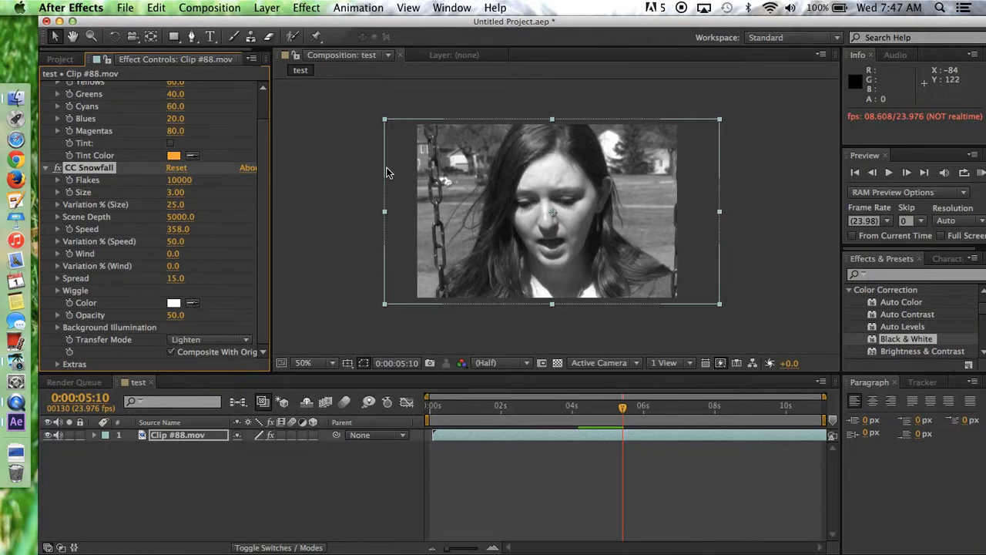
Expand the Clip #88.mov layer and delete all of its effects
left_click(95, 435)
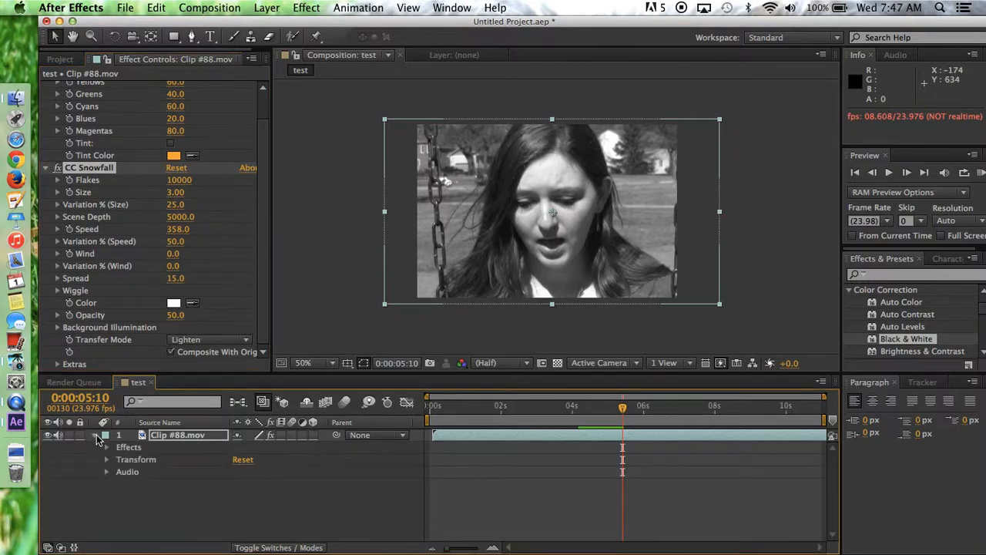
left_click(130, 447)
key("Delete")
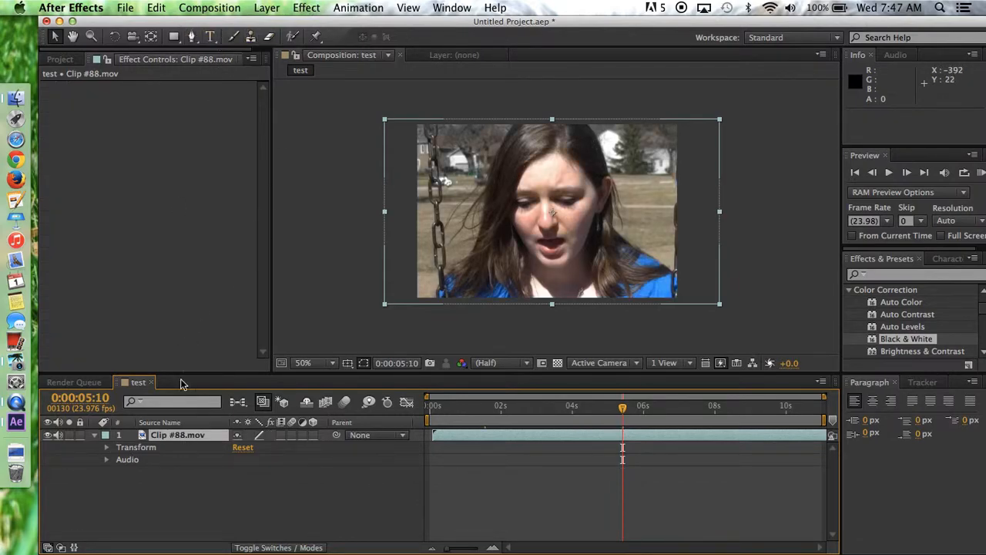
Apply the CC Rainfall simulation effect to Clip #88.mov and preview the clip
left_click(298, 6)
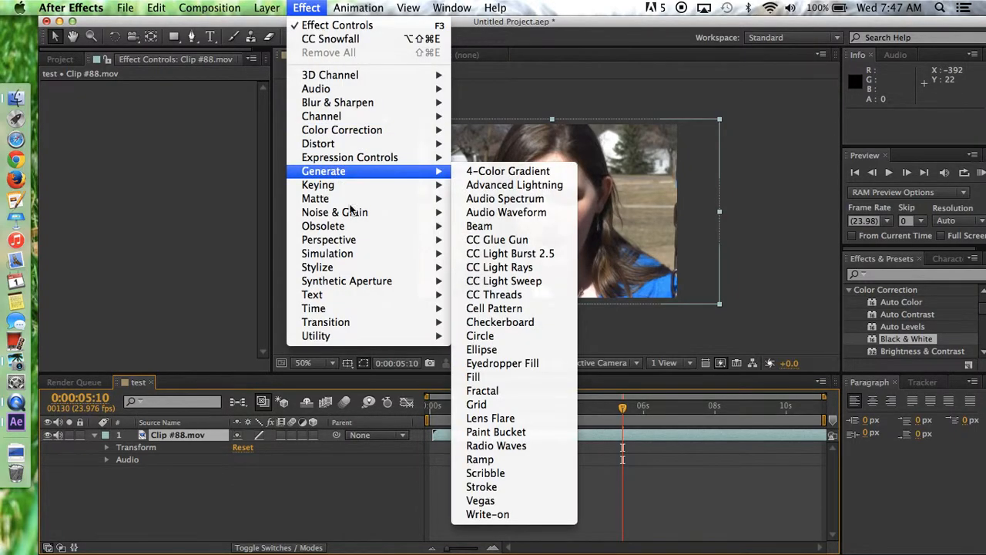
mouse_move(364, 259)
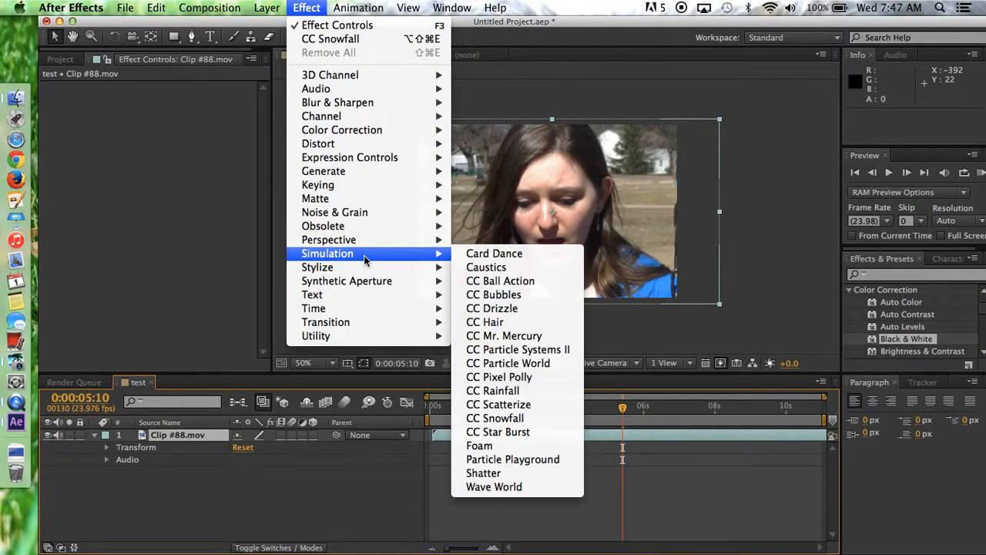
mouse_move(425, 265)
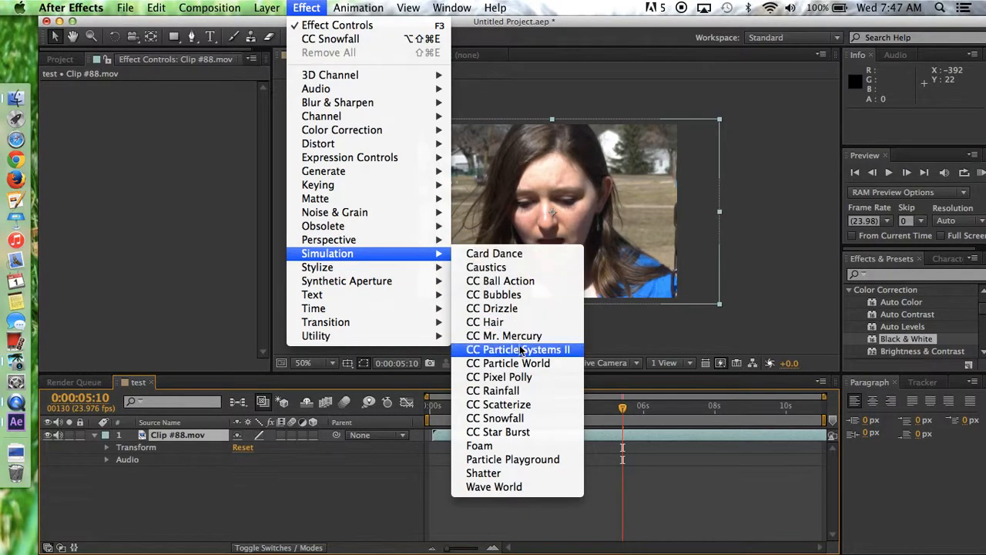
left_click(526, 393)
key("space")
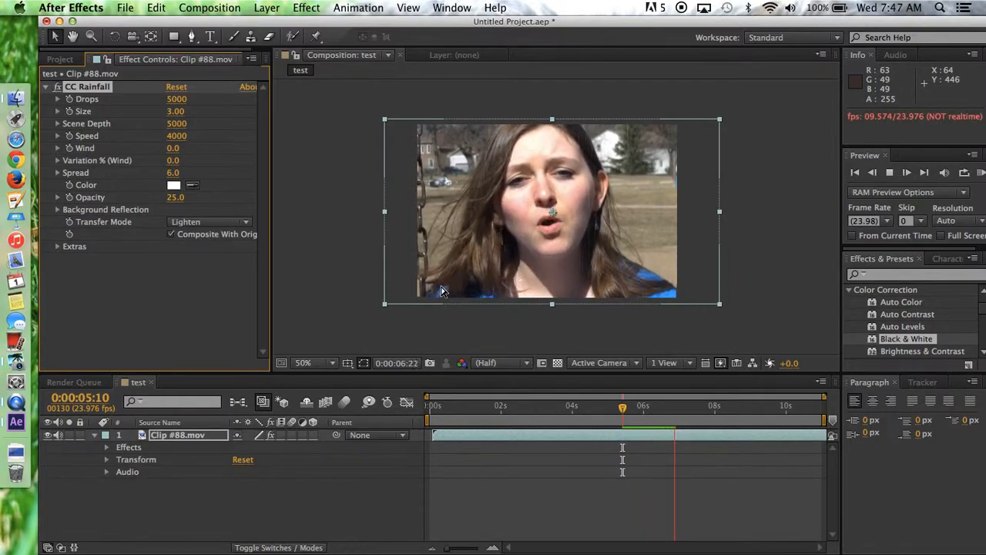
key("space")
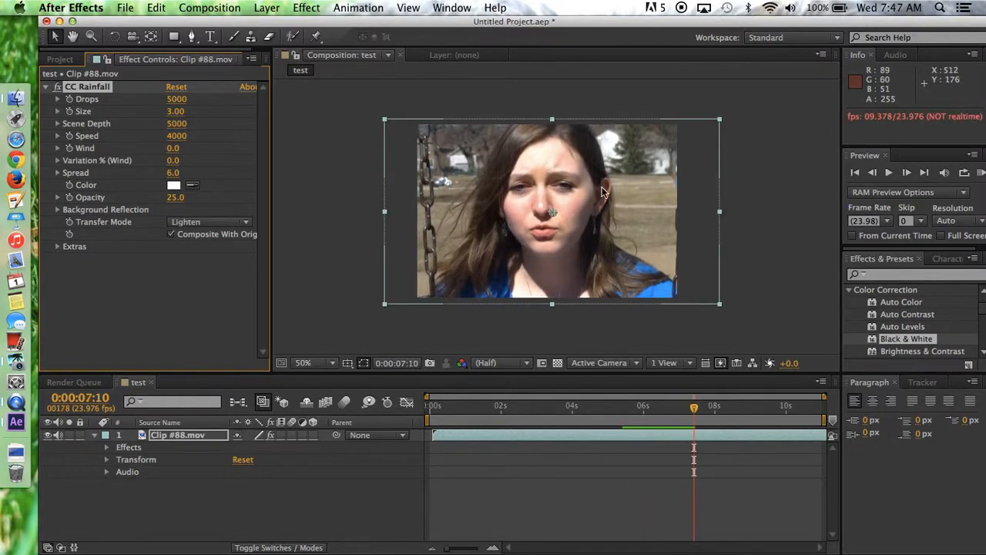
Add the Black & White effect to Clip #88.mov and set the CC Rainfall color to red (FF0000)
left_click_drag(906, 338, 185, 435)
key("space")
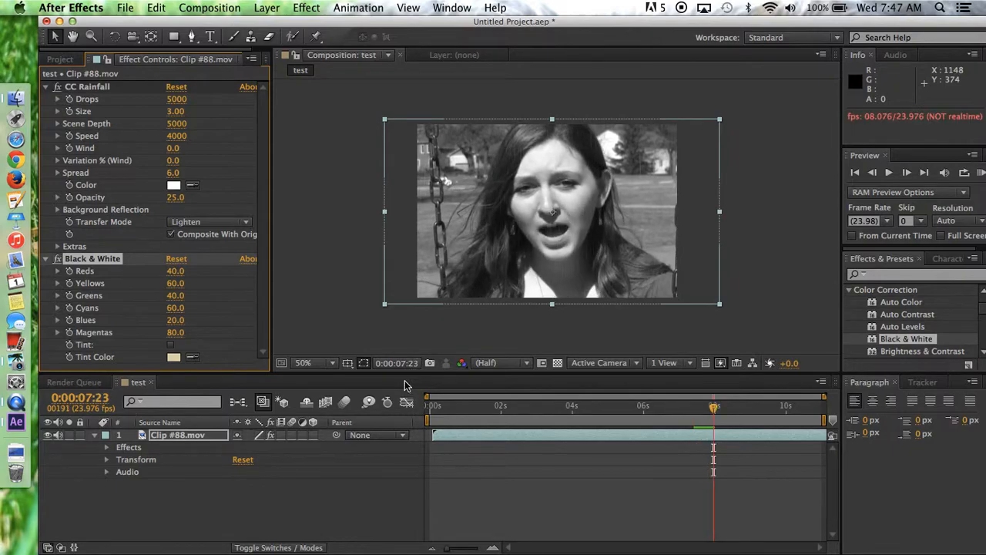
left_click(173, 186)
left_click_drag(405, 339, 634, 244)
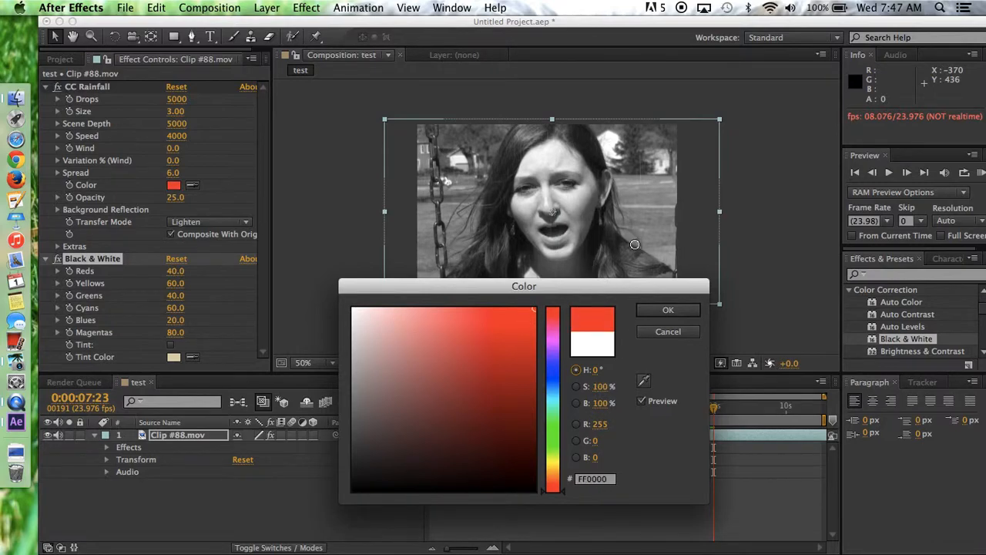
key("Return")
key("space")
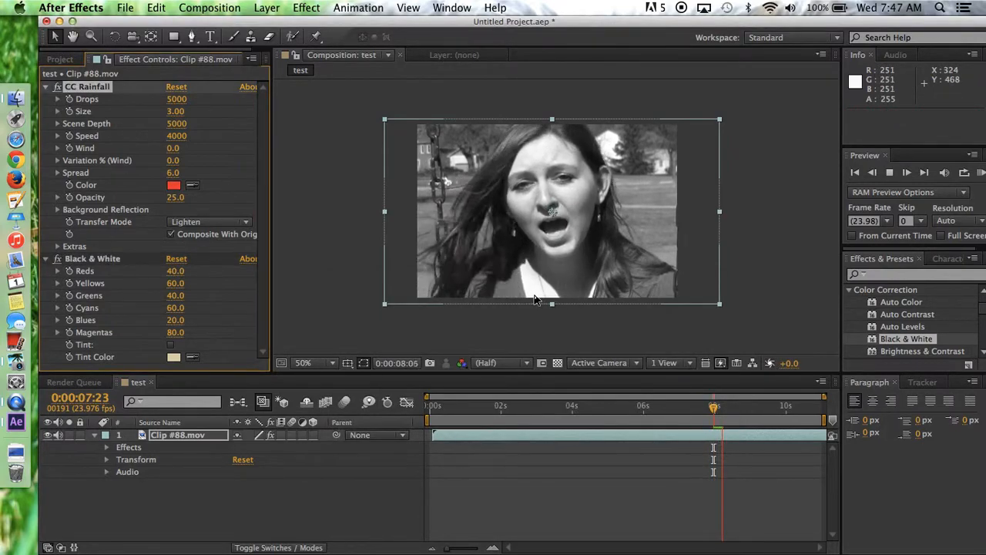
key("space")
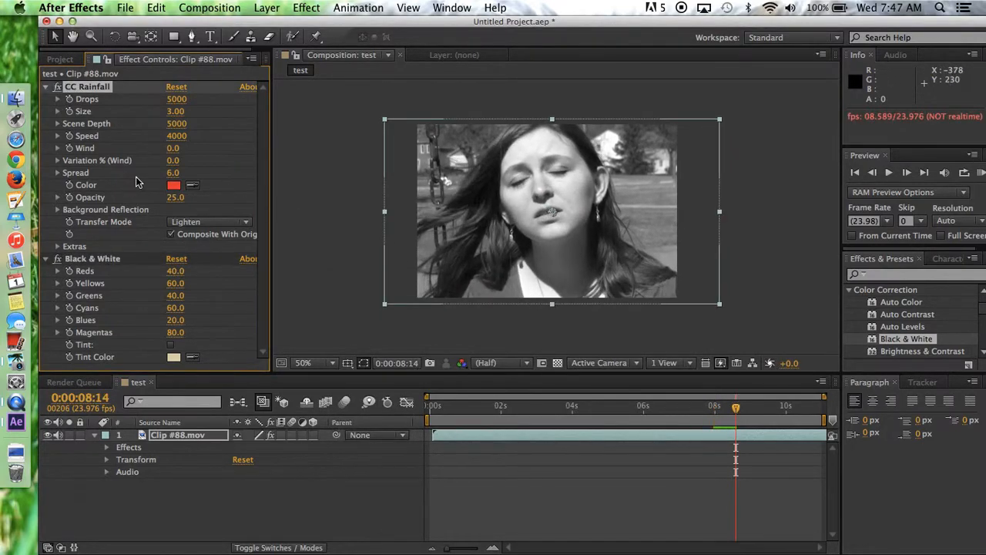
Set the CC Rainfall spread to 16.4 and preview the clip from its beginning
left_click_drag(173, 174, 213, 178)
key("space")
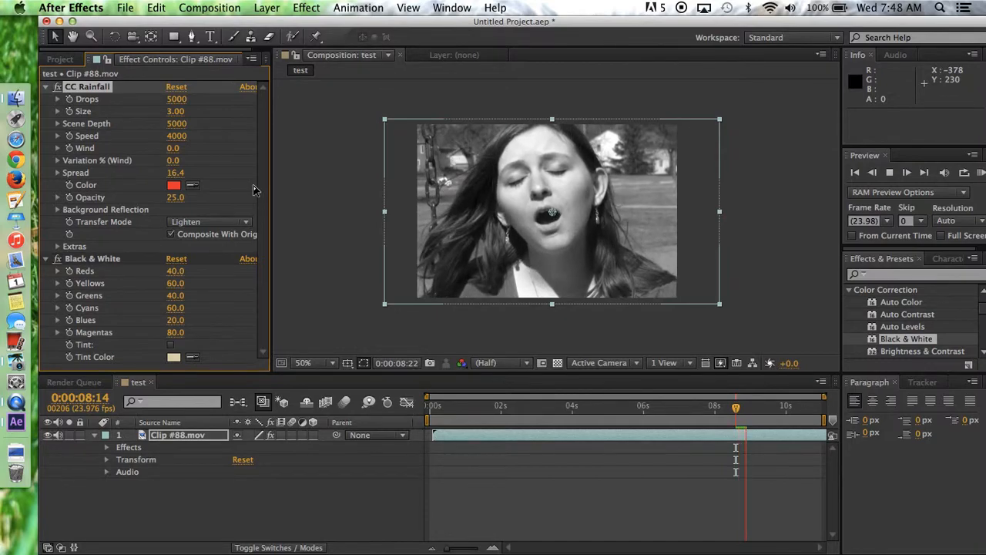
left_click_drag(434, 413, 404, 413)
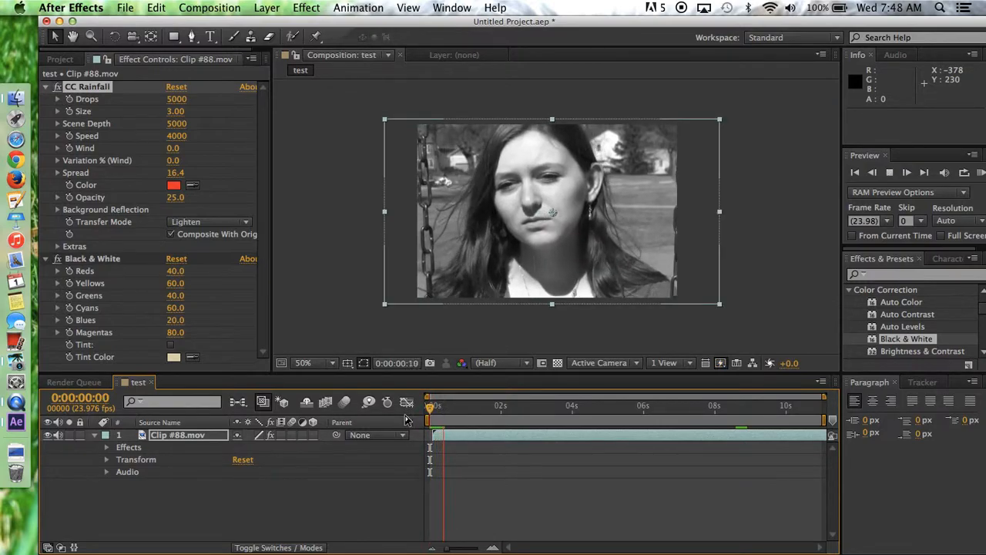
key("space")
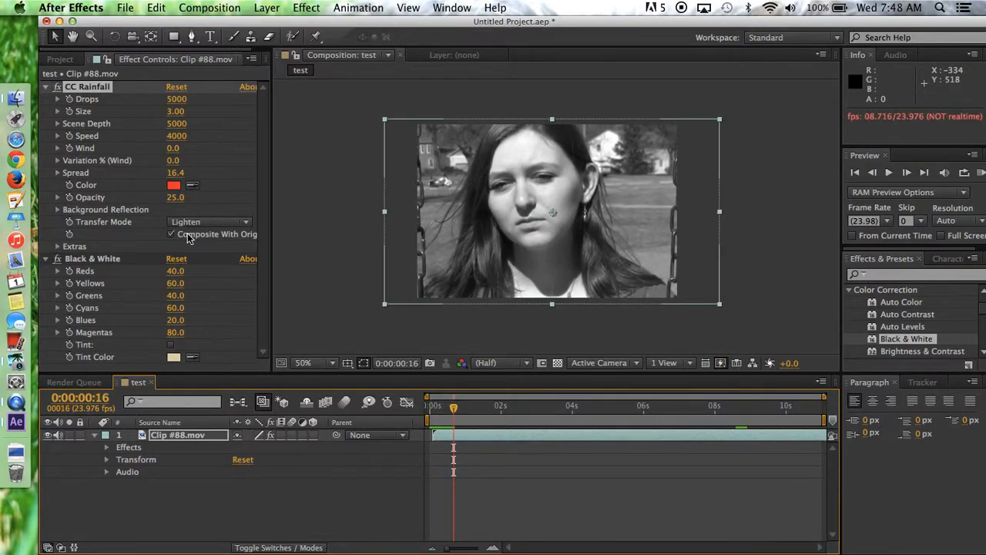
Set the CC Rainfall drops to 15800 and preview the clip
left_click_drag(176, 99, 221, 98)
key("space")
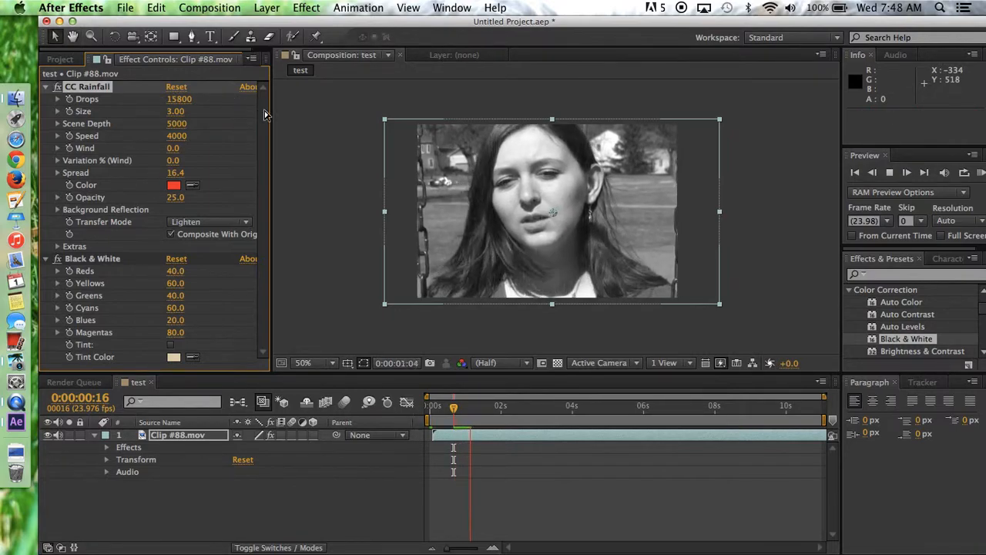
key("space")
Reduce the CC Rainfall drops to 1400 and preview the clip
left_click_drag(185, 99, 53, 97)
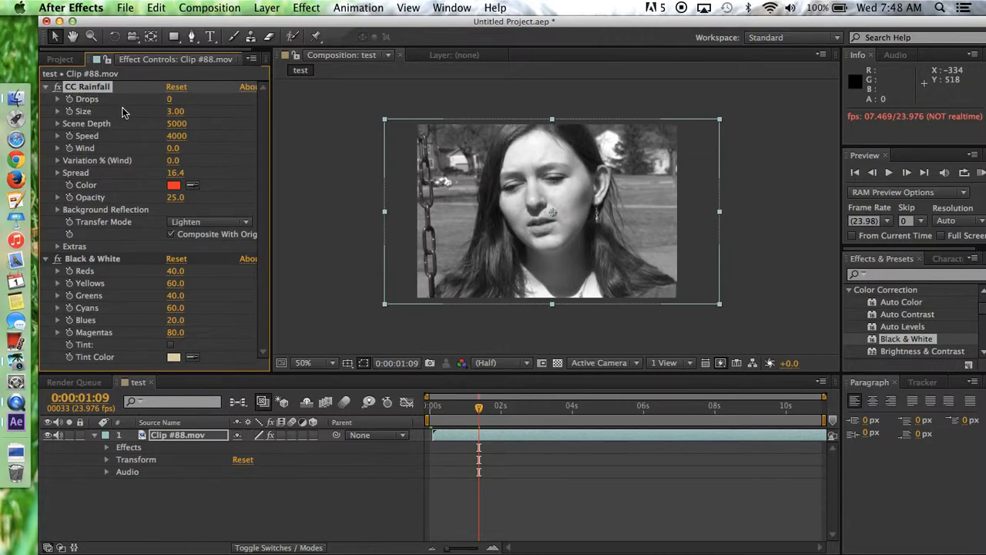
left_click(171, 103)
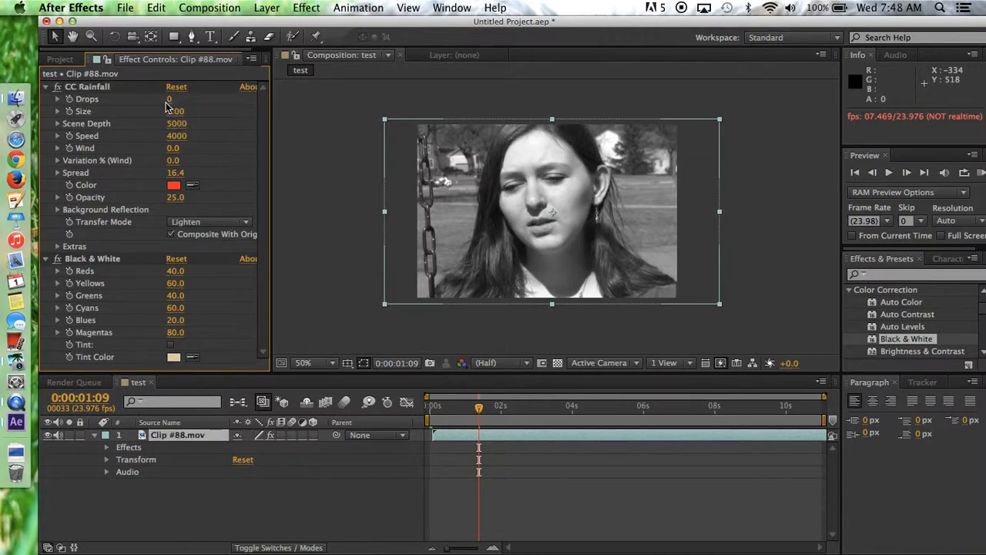
mouse_move(169, 101)
left_mouse_down()
mouse_move(187, 101)
mouse_move(185, 110)
left_mouse_up()
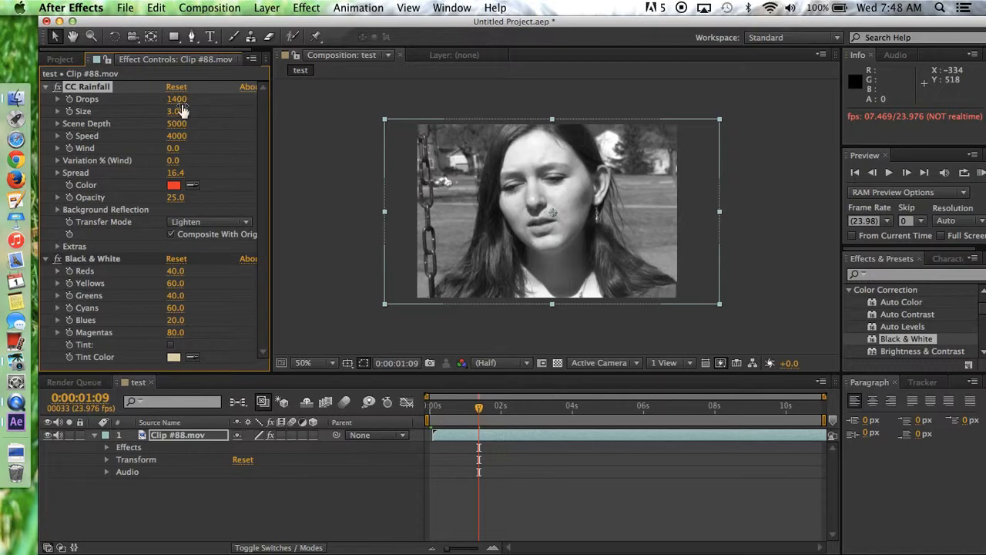
key("space")
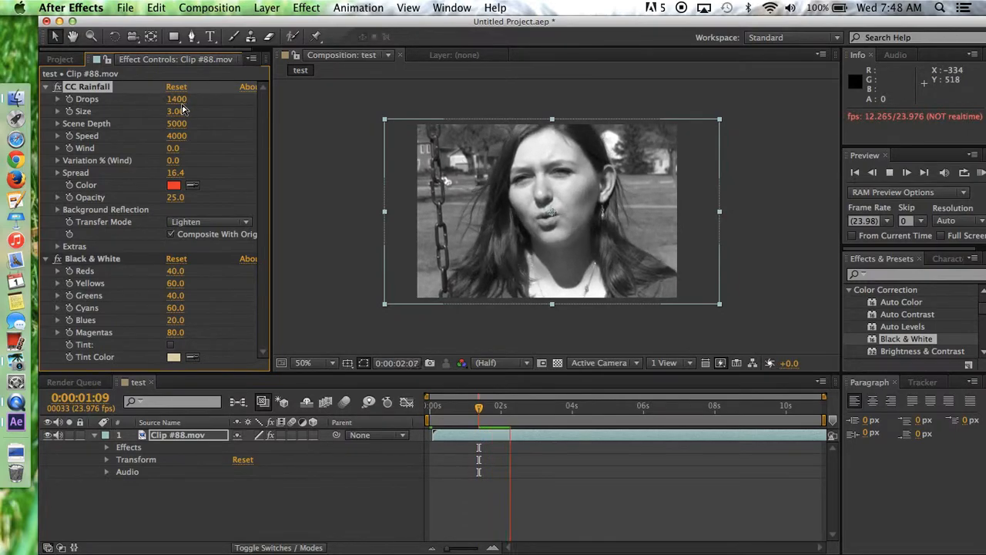
key("space")
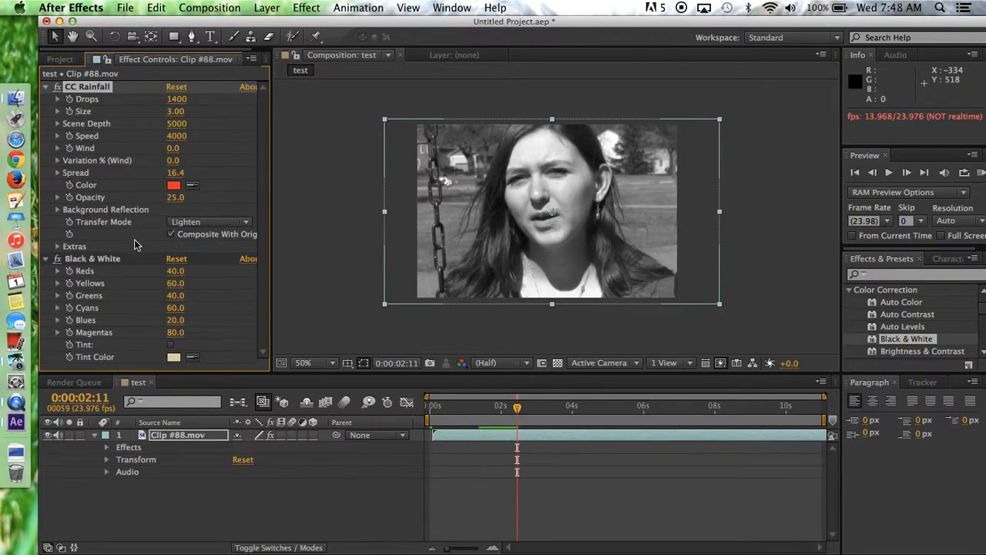
Collapse the Black & White settings, add the CC Star Burst effect to Clip #88.mov and preview it
left_click(47, 259)
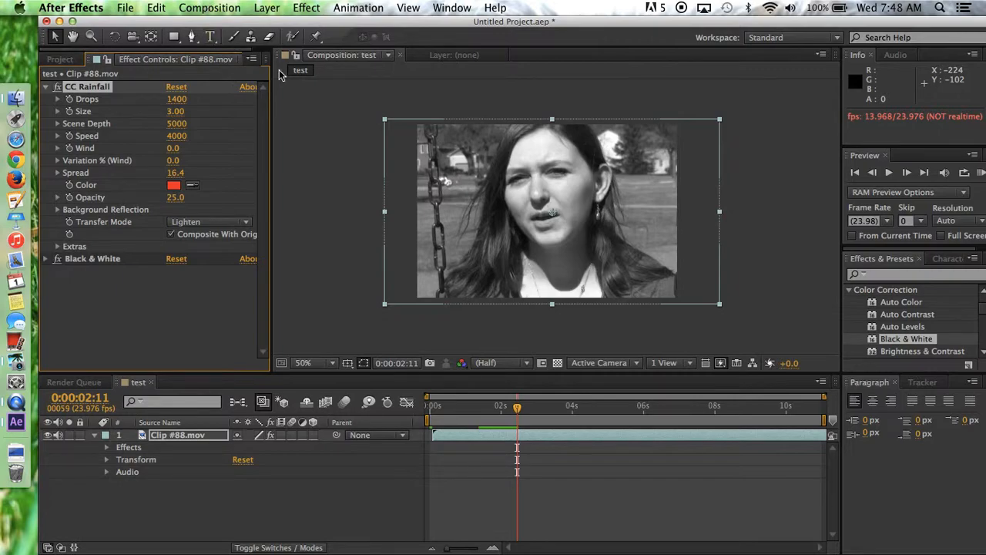
left_click(315, 7)
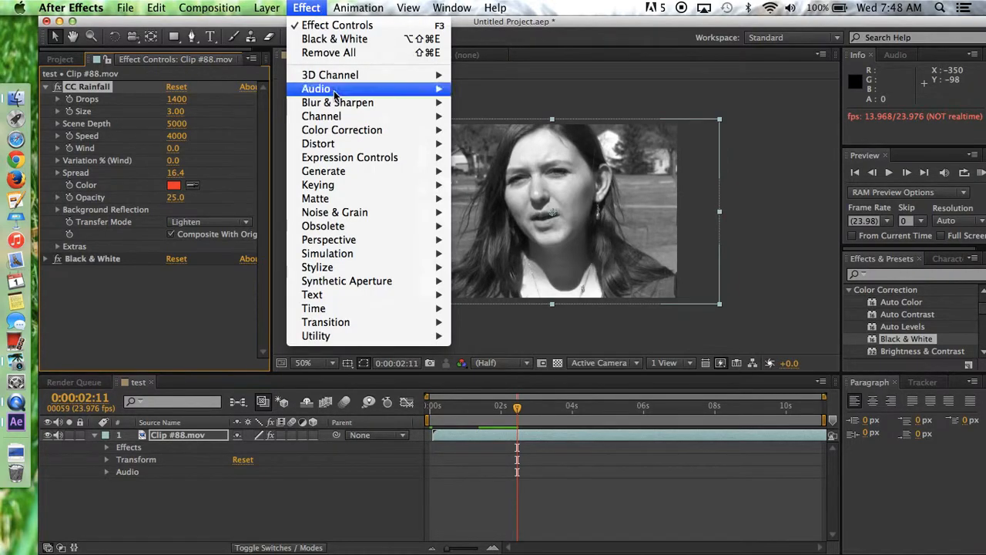
mouse_move(392, 257)
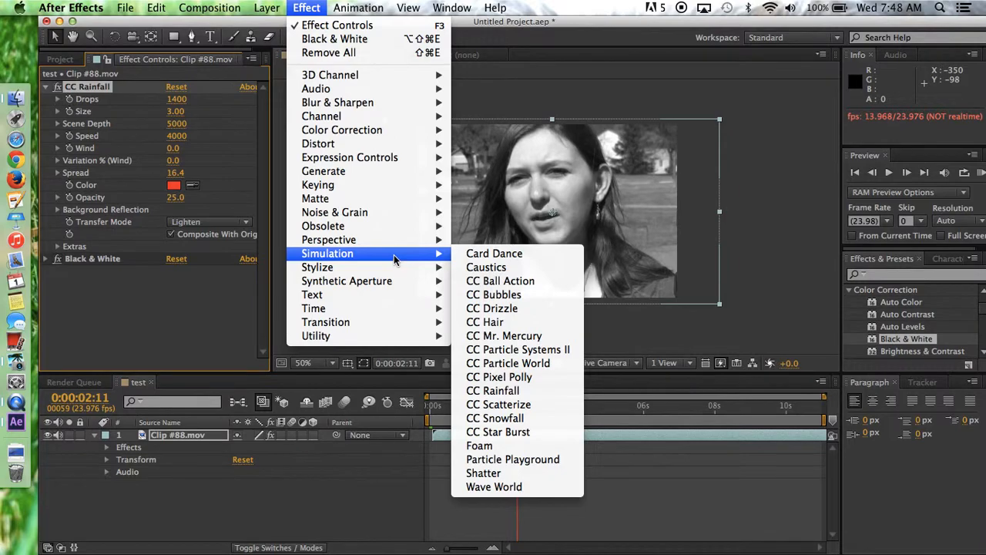
left_click(550, 433)
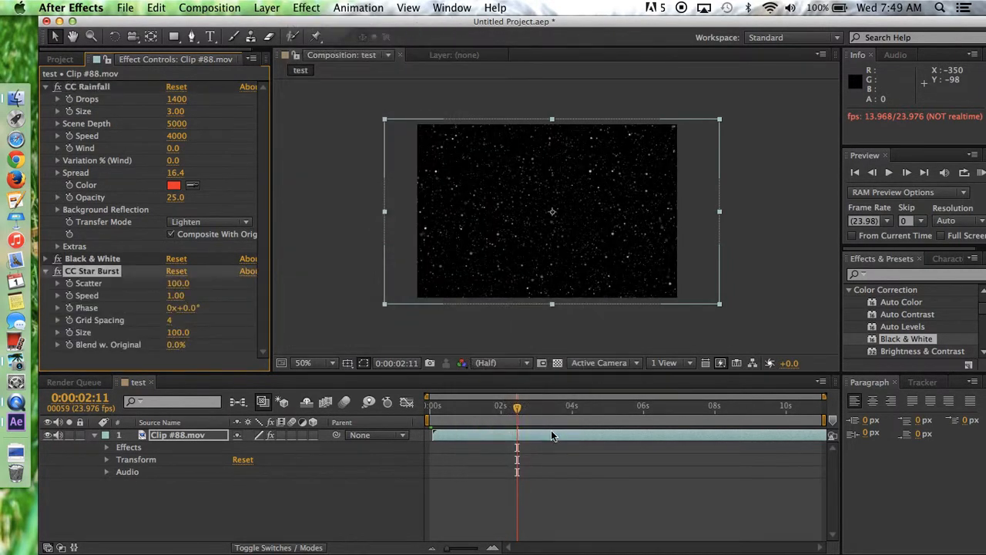
key("space")
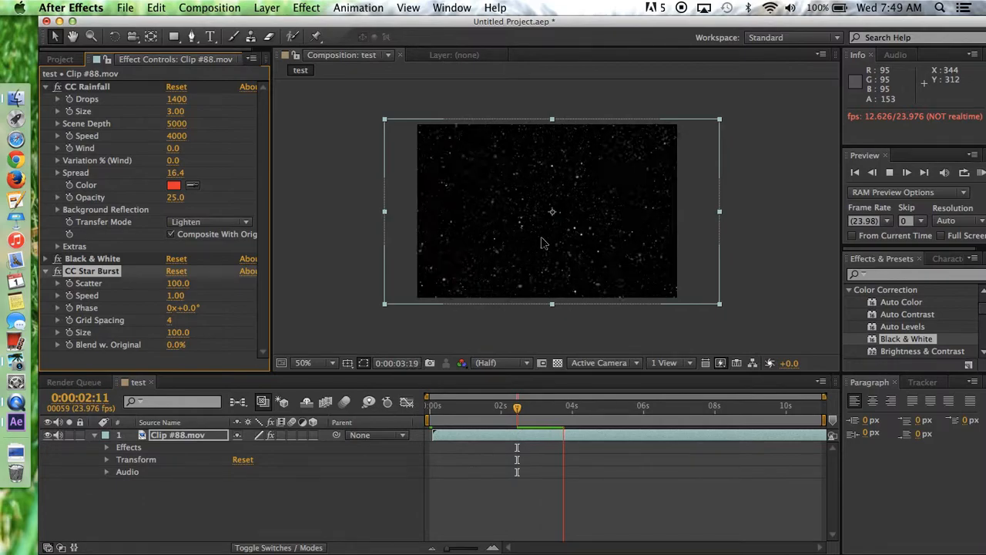
key("space")
Preview the clip from its beginning and set the CC Rainfall opacity to 0
key("Home")
key("space")
key("space")
left_click_drag(174, 198, 130, 208)
key("space")
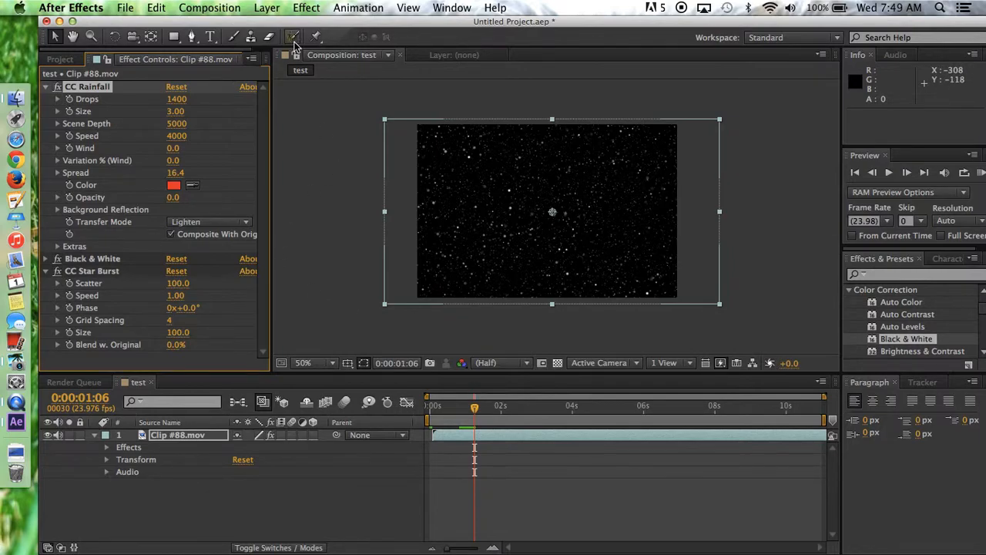
Add the test composition to the render queue and confirm QuickTime as the output module format
left_click(123, 6)
mouse_move(177, 212)
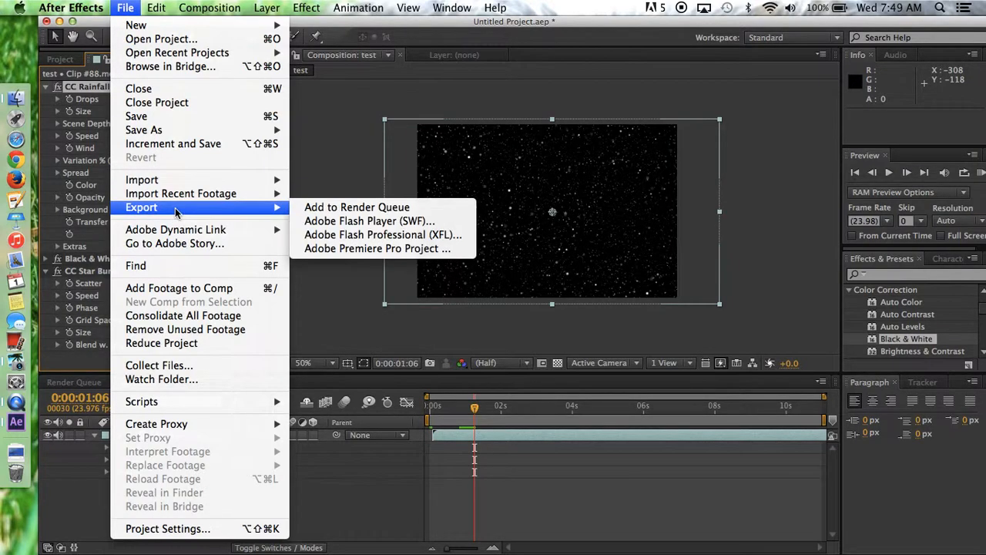
left_click(312, 209)
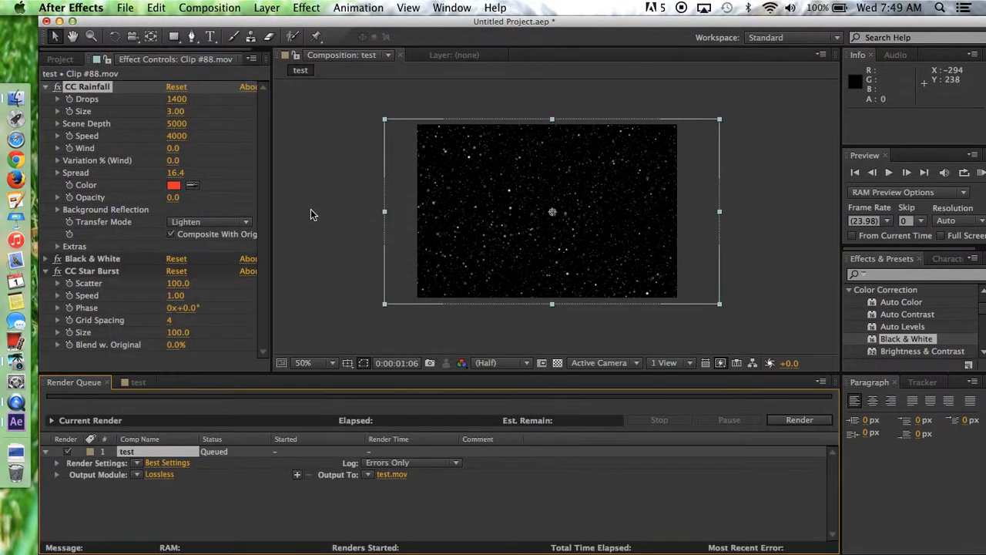
left_click(159, 475)
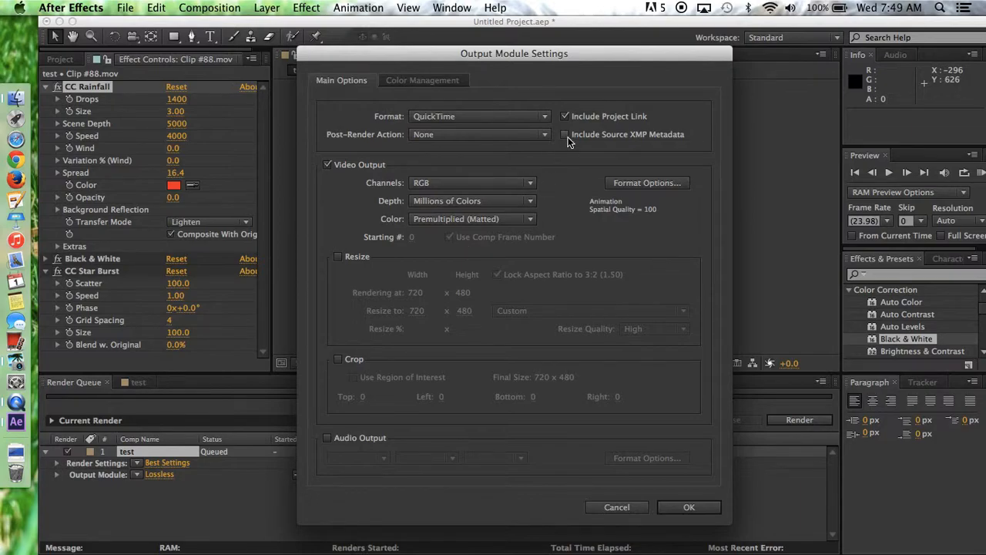
left_click(543, 118)
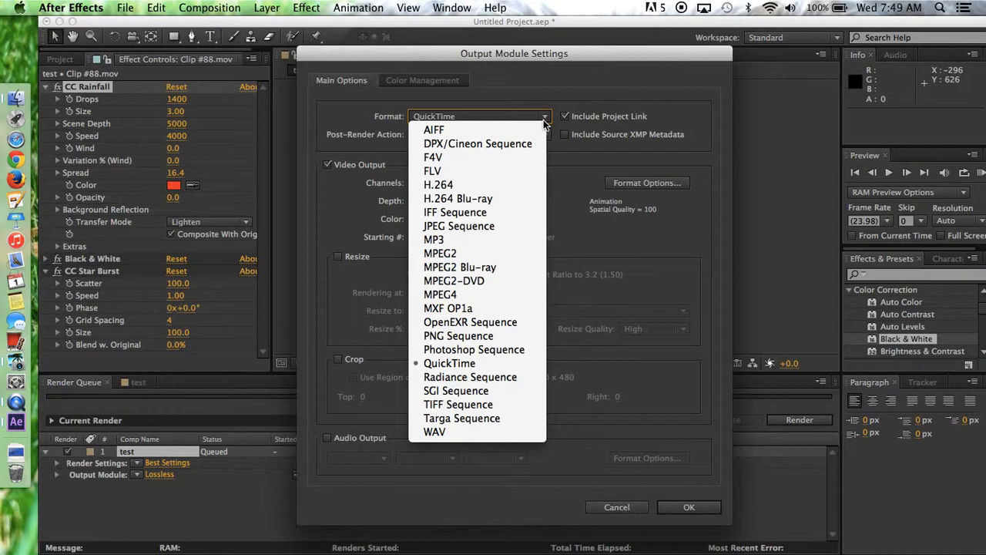
left_click(565, 154)
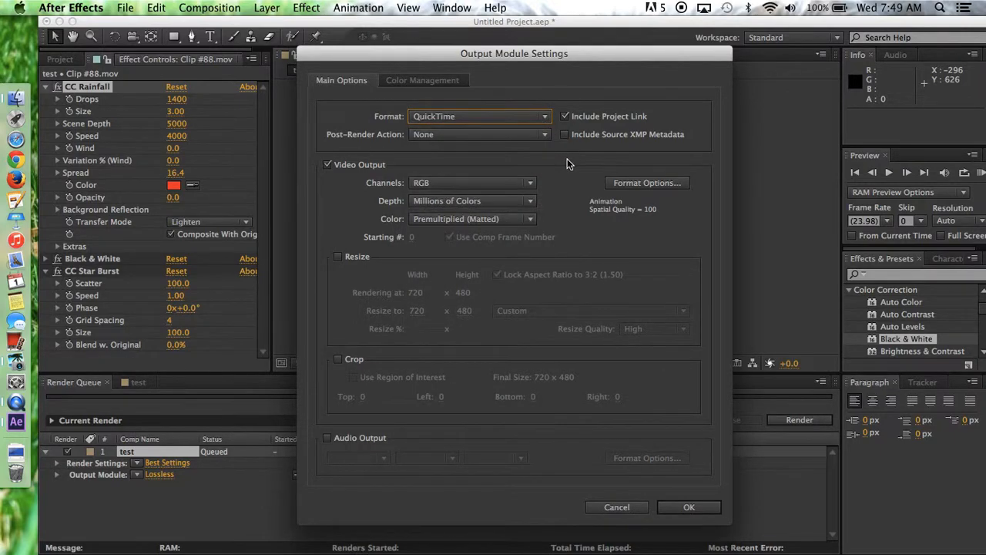
left_click(483, 118)
left_click(482, 116)
left_click(688, 508)
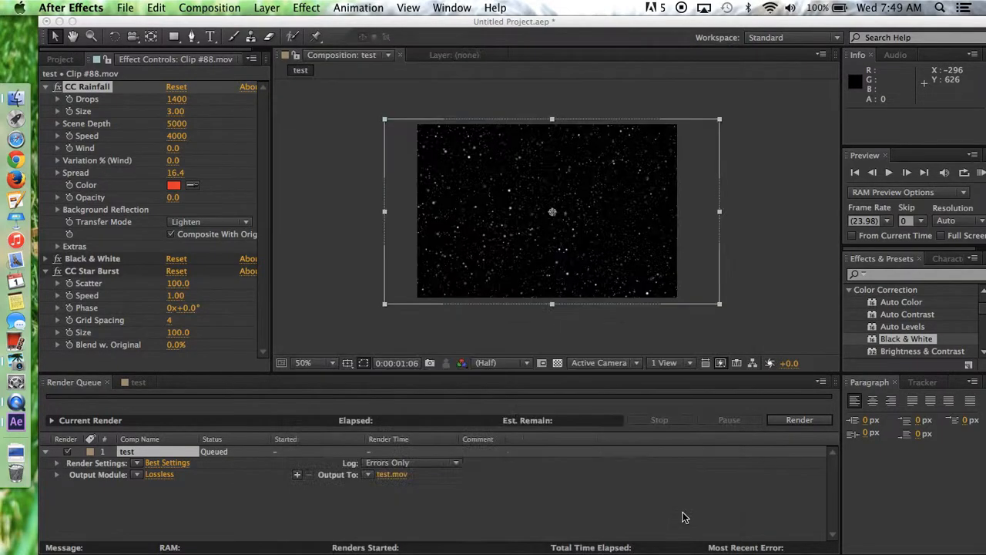
Set the render output to a QuickTime movie named test on the Desktop and render it
left_click(392, 474)
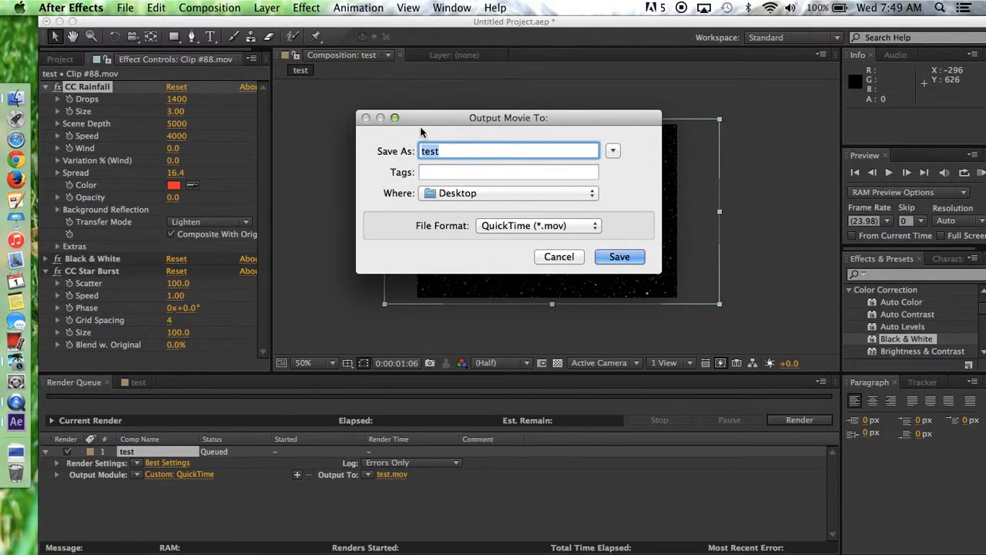
left_click(482, 197)
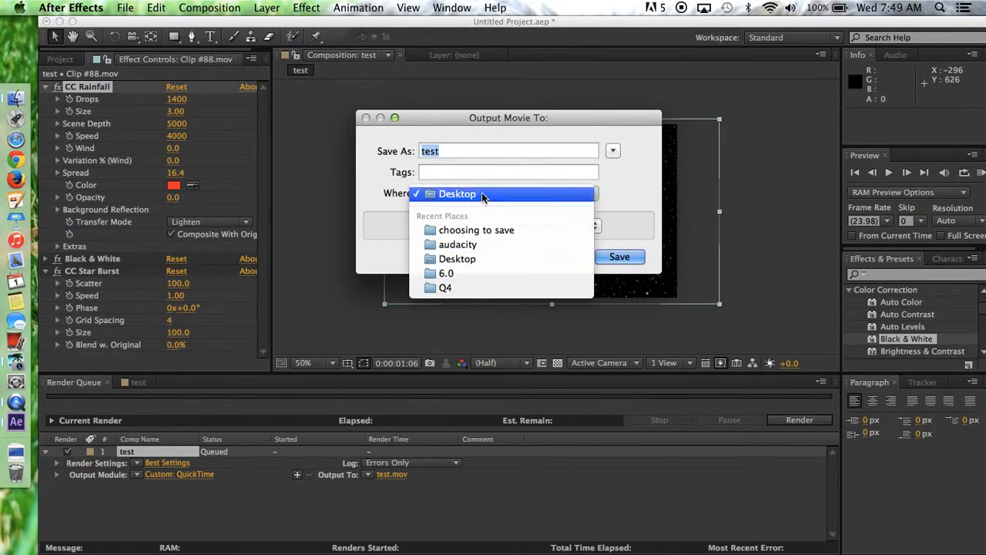
left_click(481, 194)
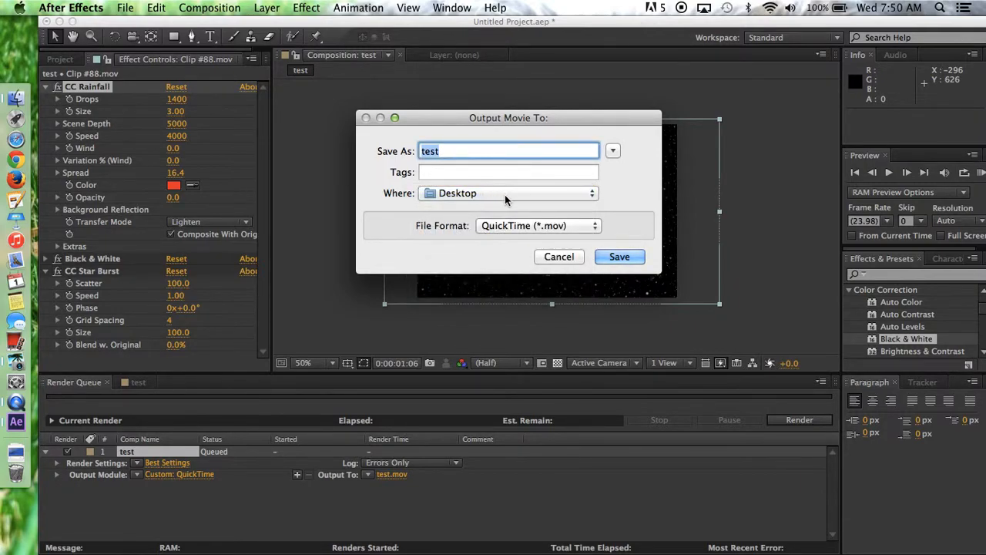
left_click(622, 256)
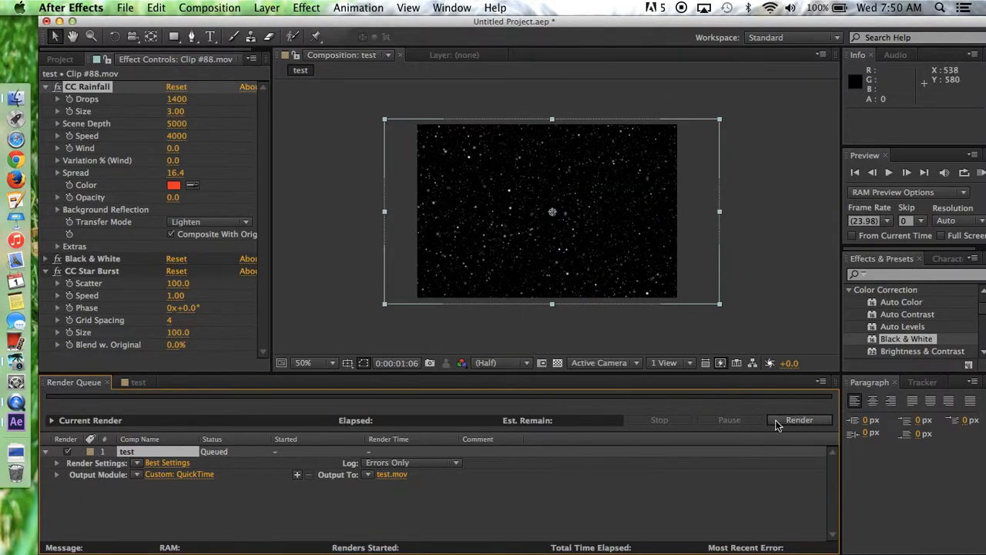
left_click(798, 419)
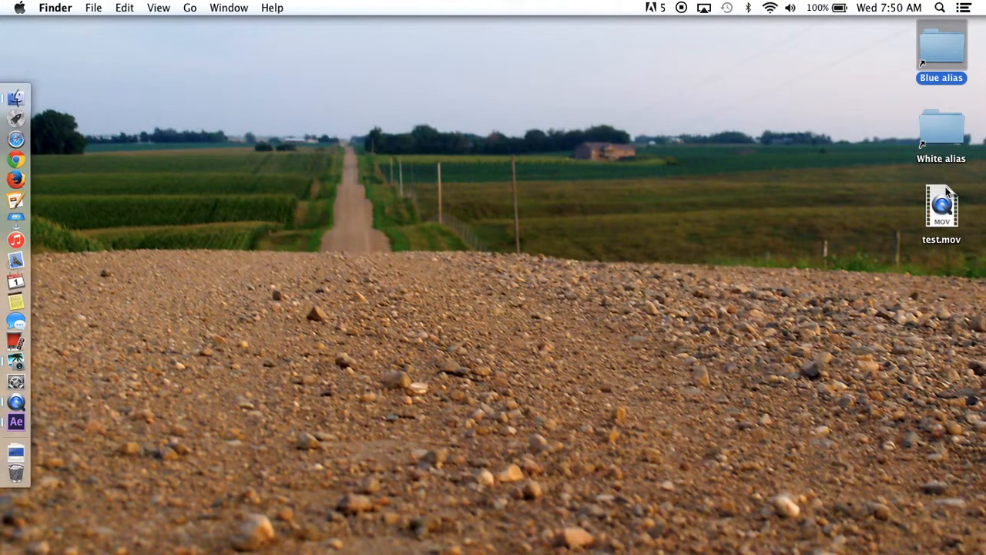
Open test.mov from the desktop in QuickTime Player, play it, and close it without saving the converted copy
double_click(943, 202)
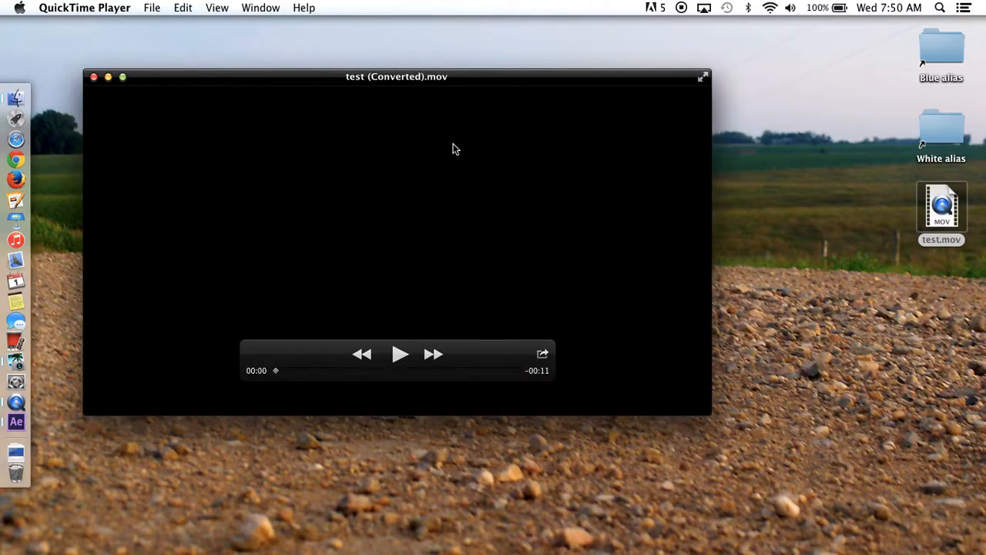
left_click(399, 354)
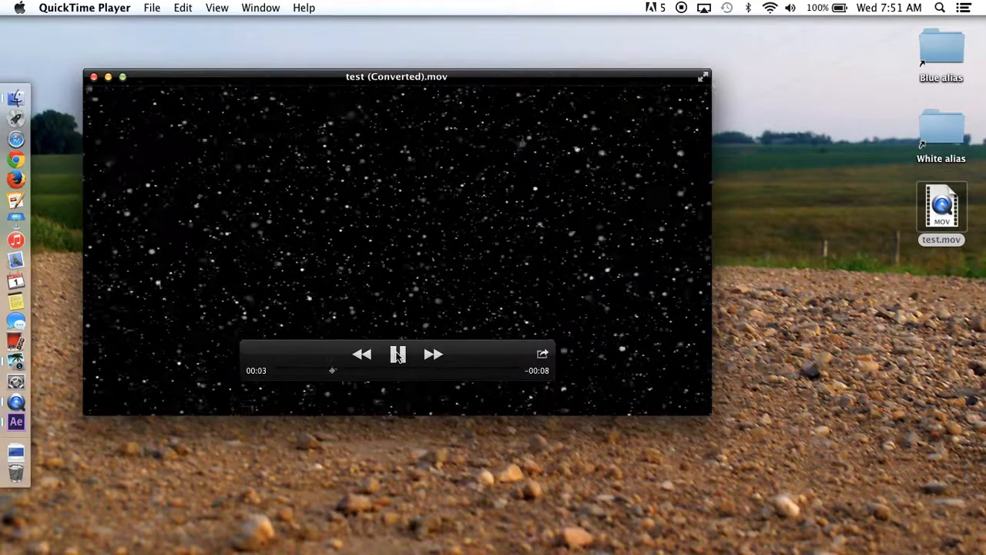
left_click(95, 77)
left_click(359, 243)
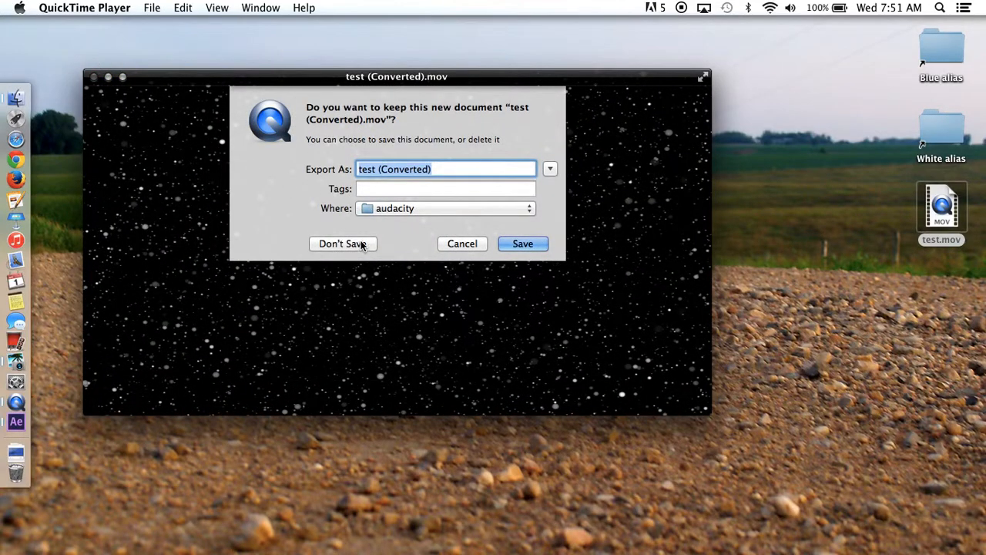
Return to After Effects and delete the CC Star Burst effect from Clip #88.mov in the test composition
key("ctrl+Left")
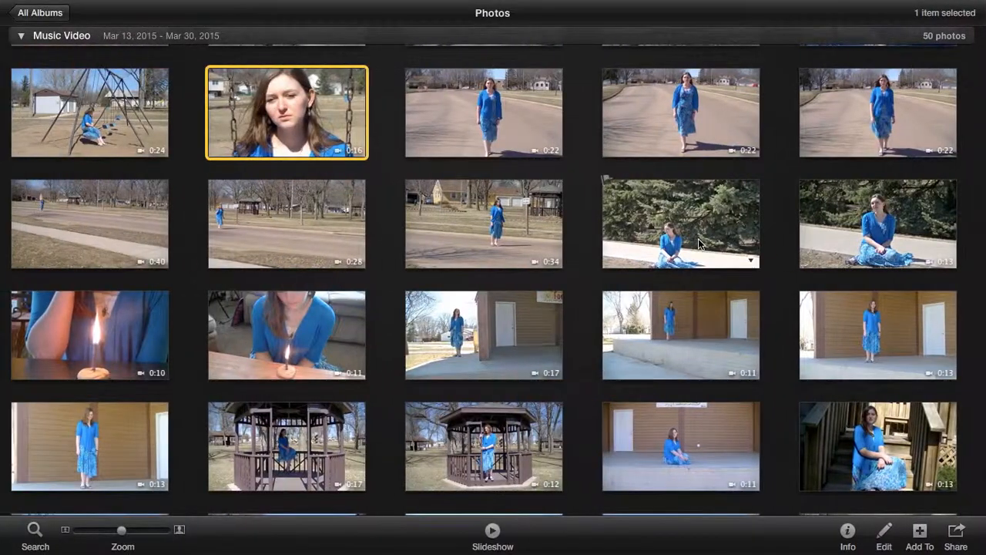
key("ctrl+Left")
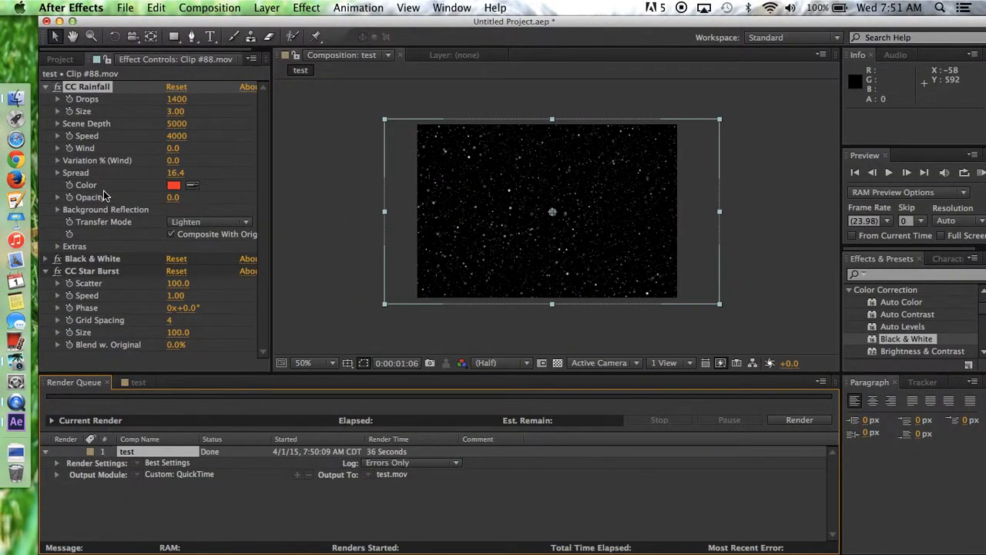
left_click(60, 58)
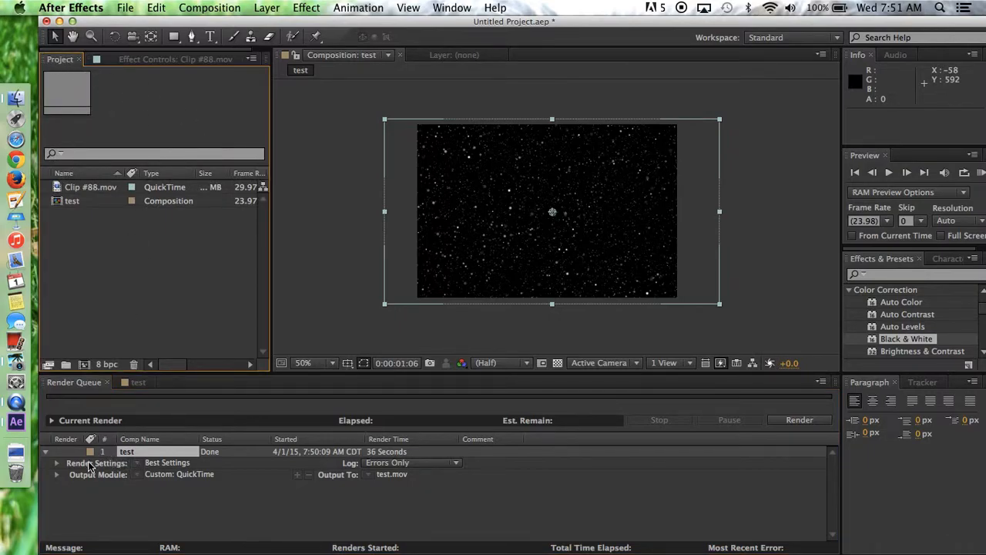
double_click(94, 188)
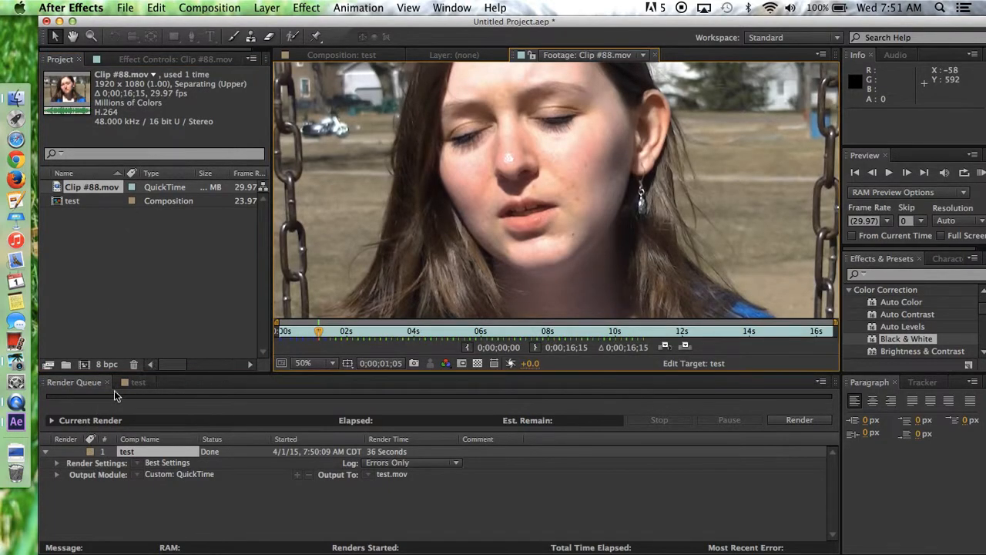
left_click(137, 382)
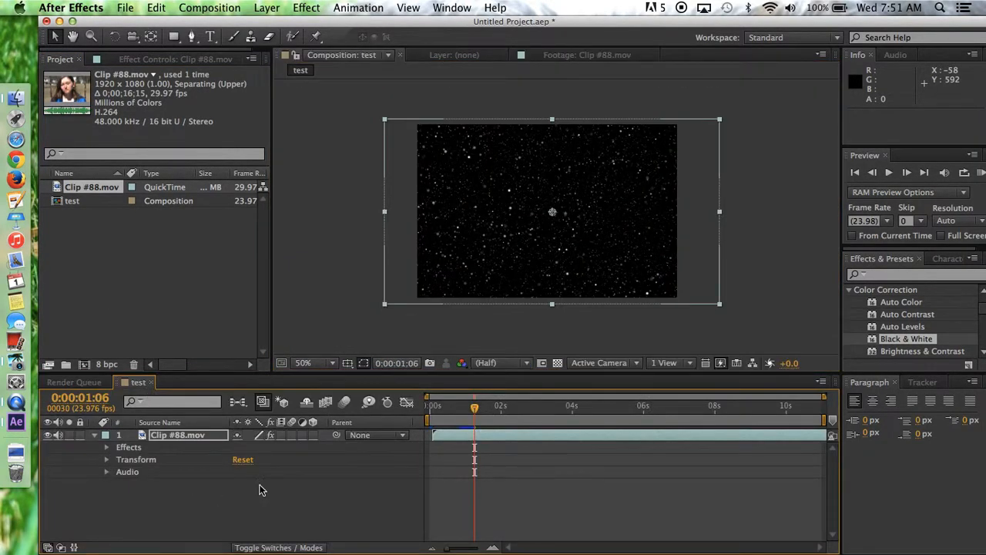
left_click(107, 450)
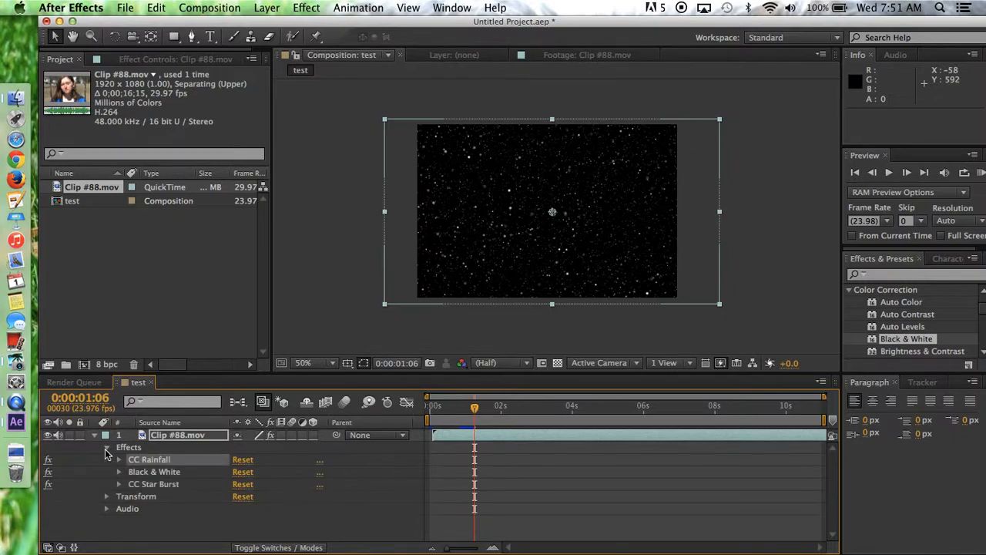
left_click(172, 481)
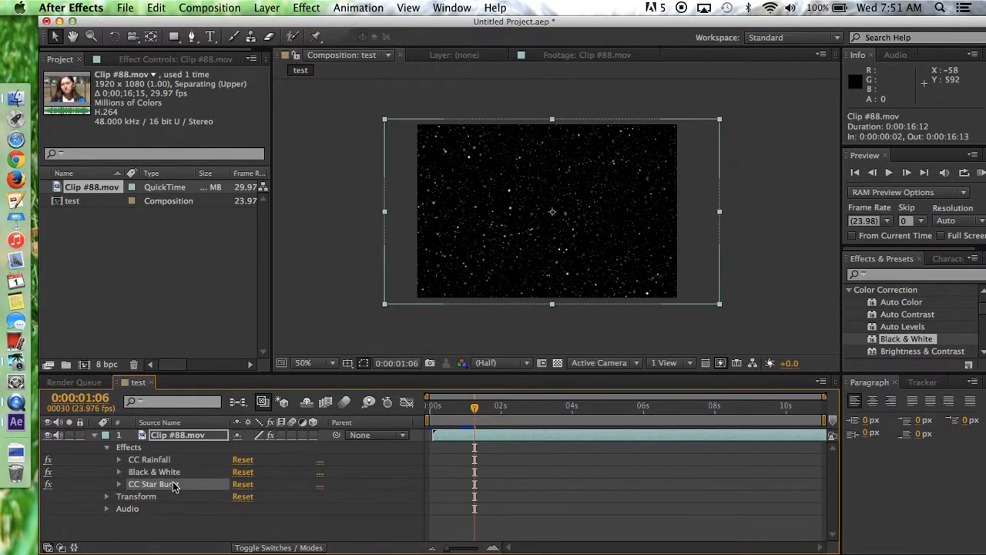
key("Delete")
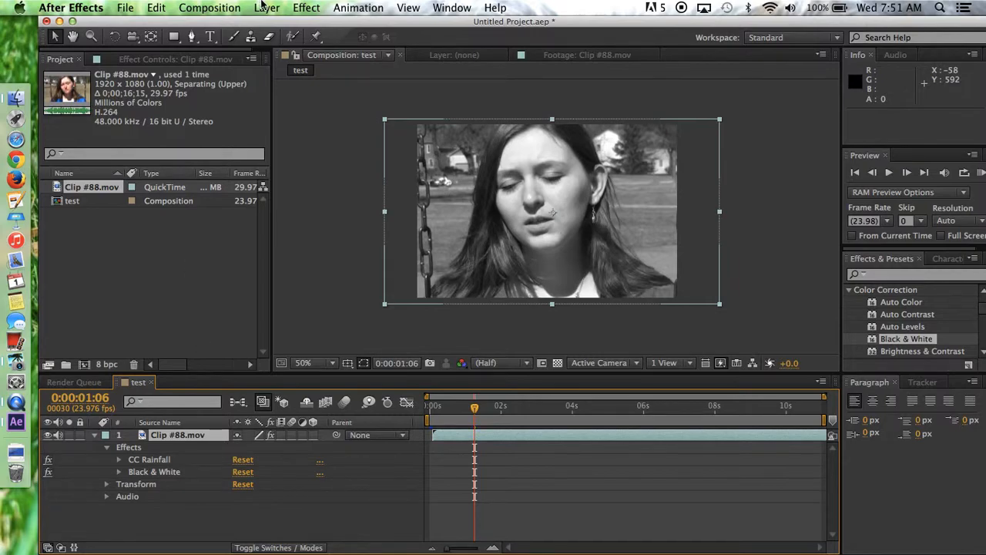
Add the test composition to the render queue again and remove the finished render item from the queue
left_click(126, 7)
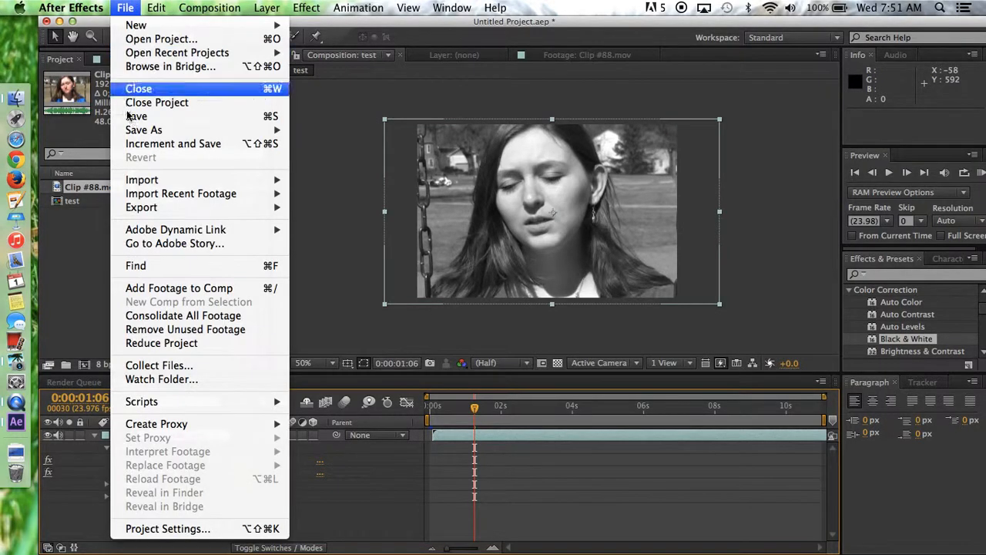
mouse_move(211, 208)
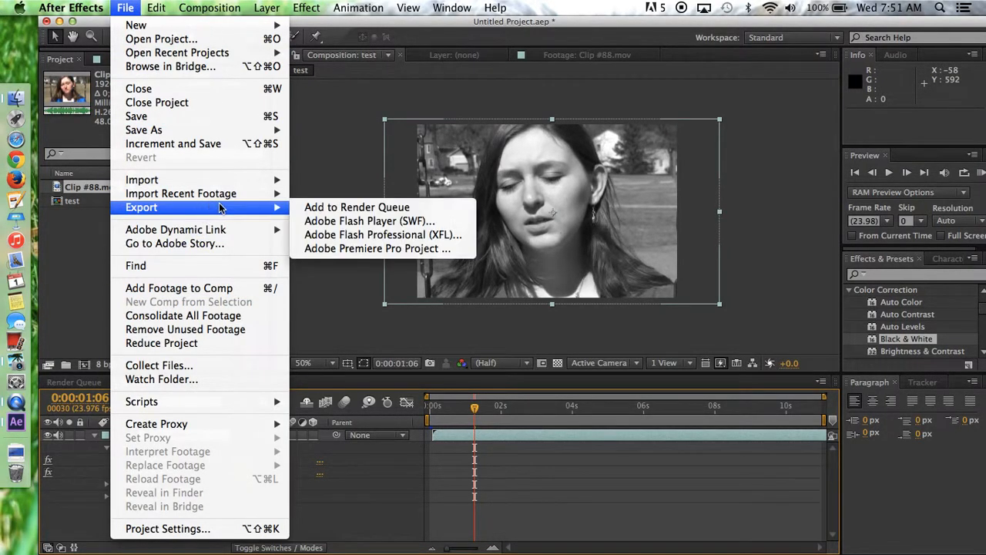
left_click(343, 206)
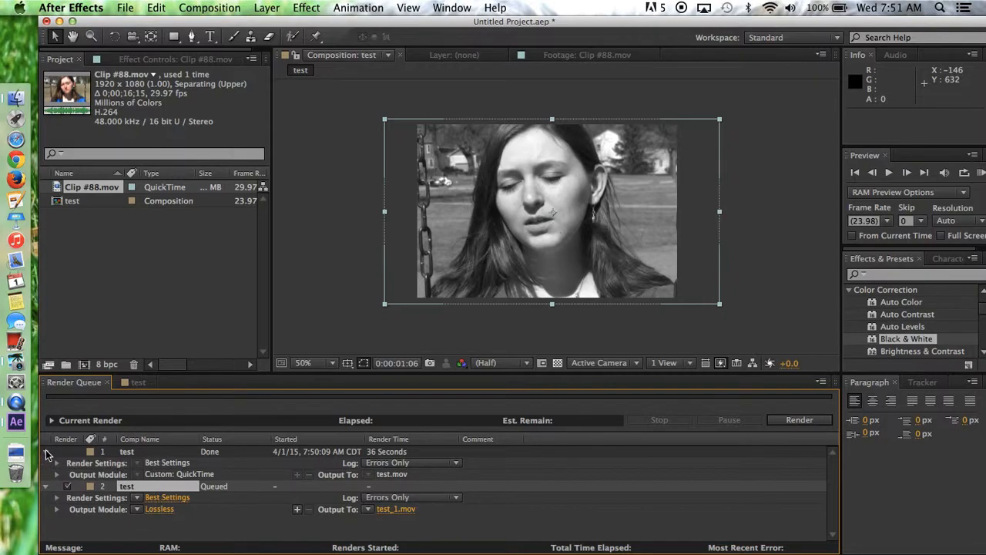
left_click(82, 449)
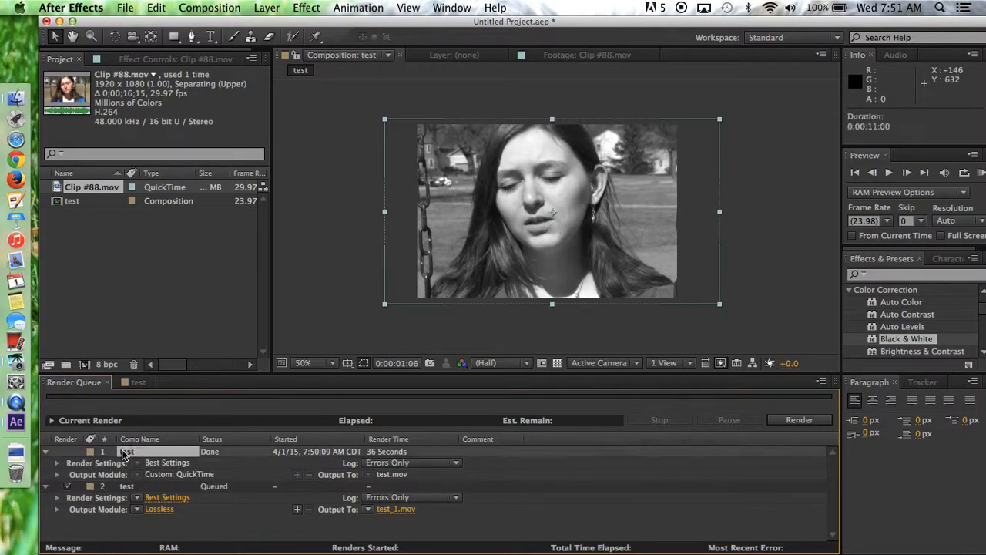
key("Delete")
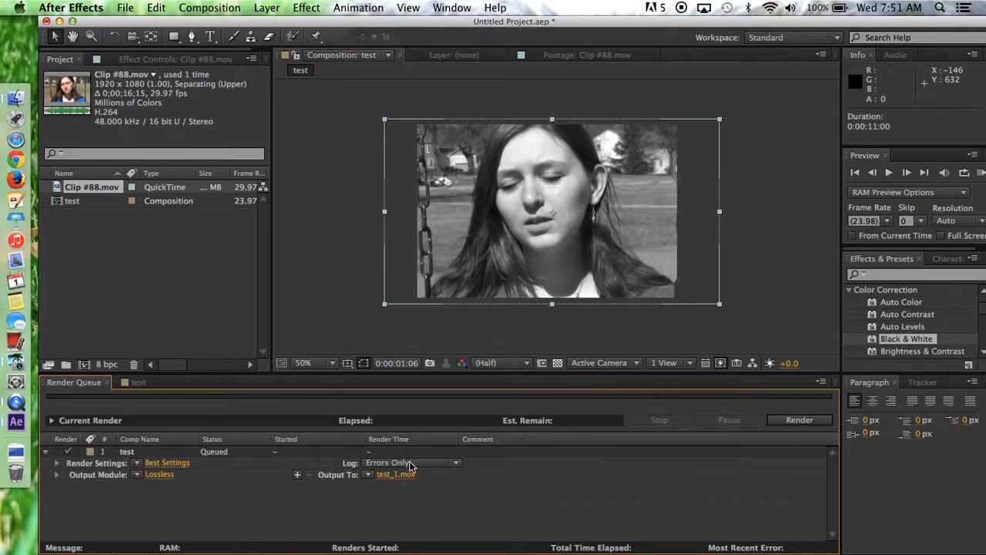
Start rendering the queued test composition and stop the render partway
left_click(815, 421)
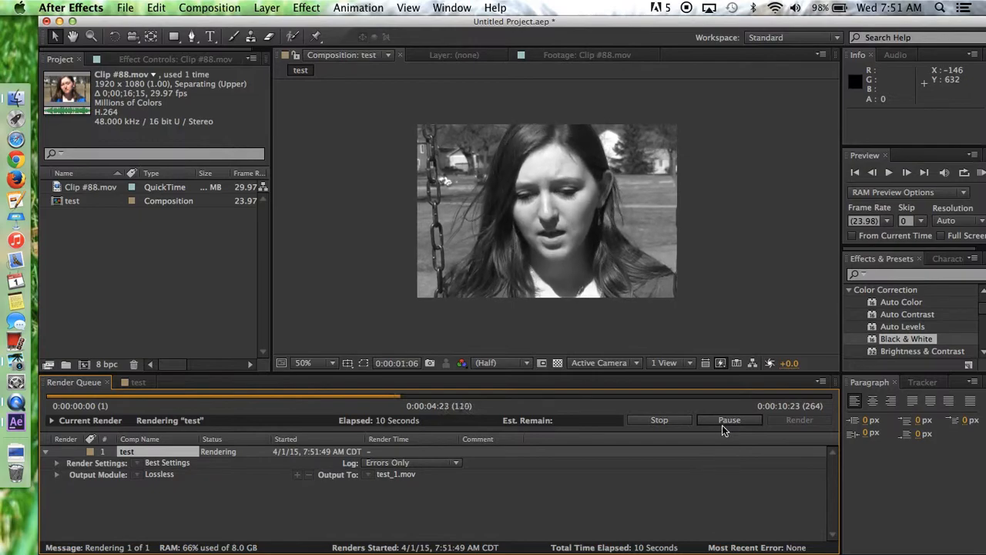
left_click(660, 420)
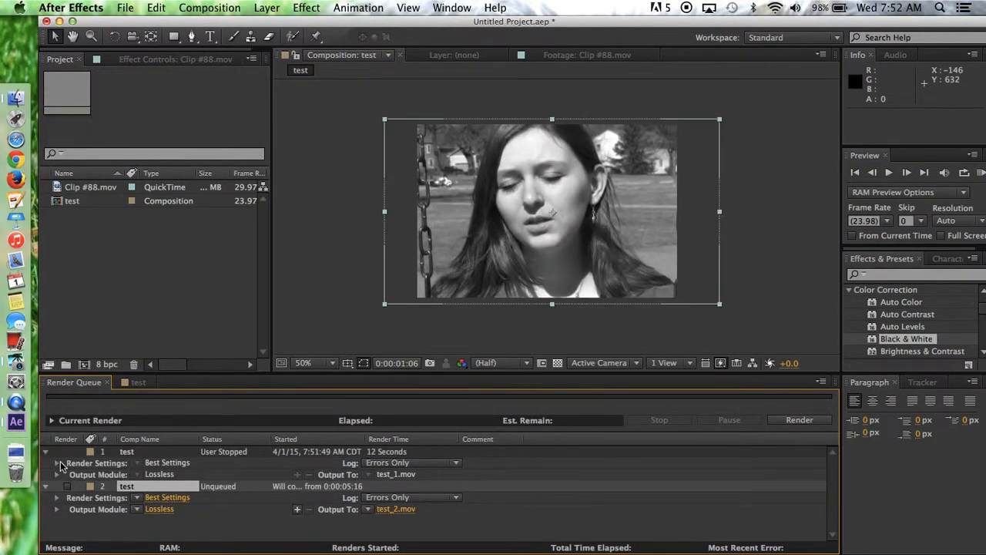
Remove both the stopped and the unqueued test items from the render queue
left_click(129, 450)
key("Delete")
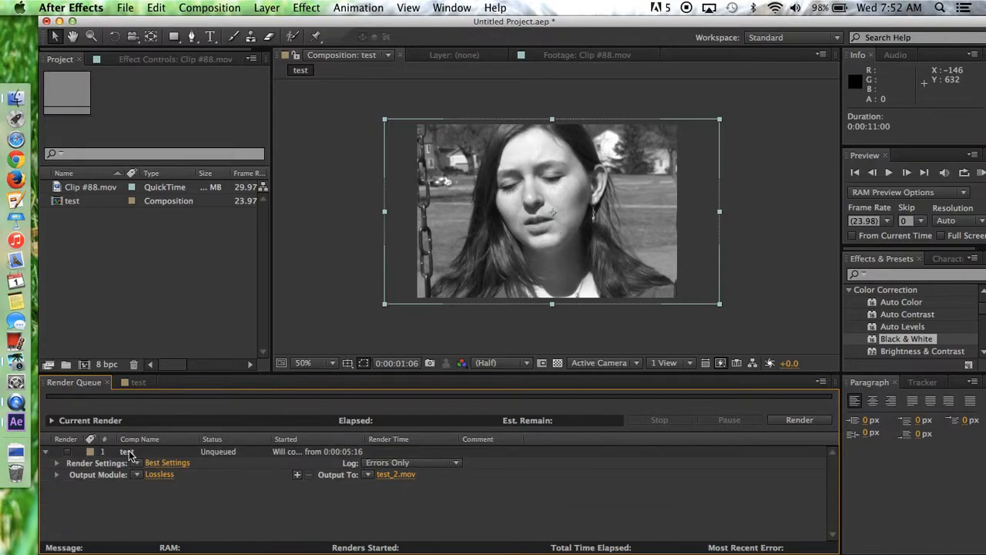
key("Delete")
Open the test composition's timeline and preview it from the start
double_click(95, 204)
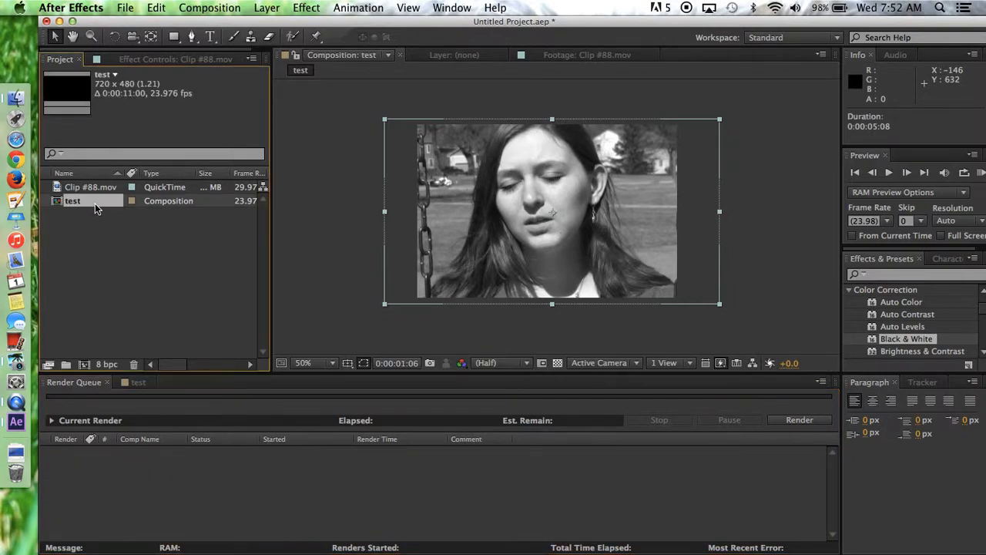
left_click_drag(475, 416, 384, 409)
key("space")
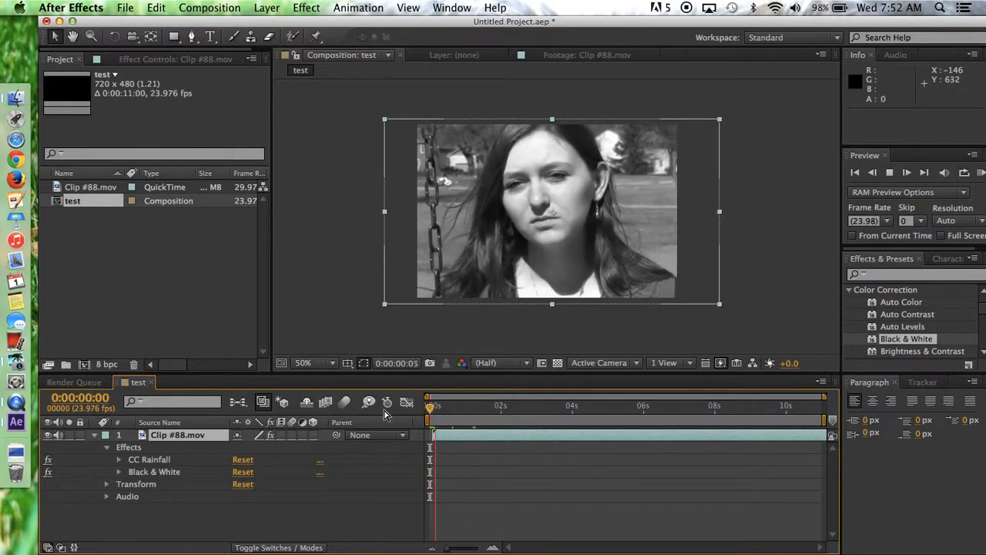
key("space")
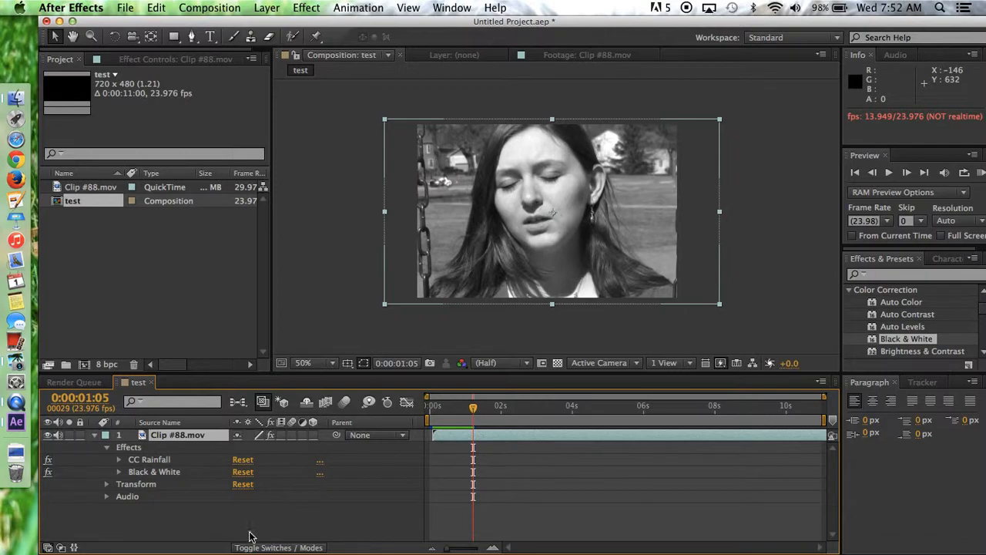
Show the CC Rainfall settings of Clip #88.mov, replay the composition, and return the playhead to 0:00:00:00
left_click(151, 460)
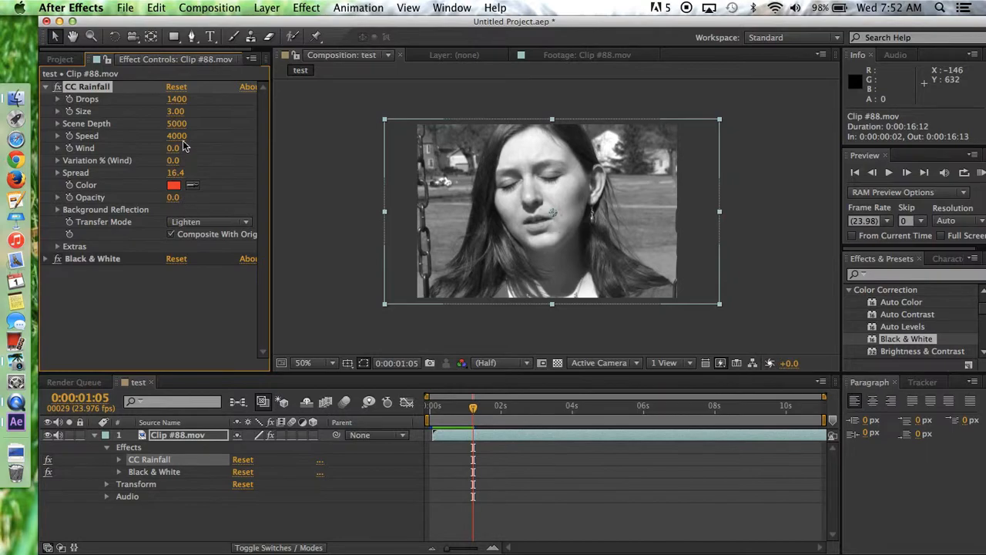
key("space")
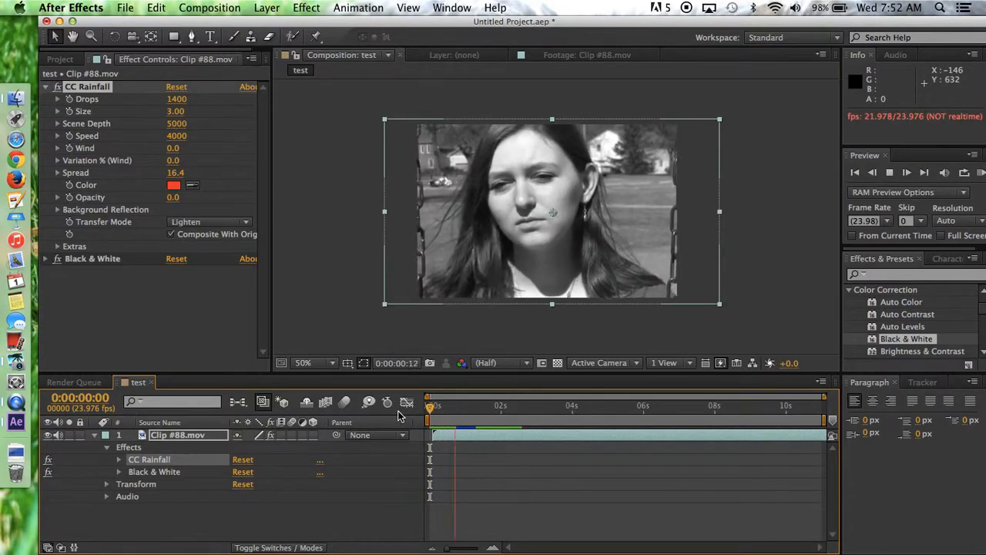
key("space")
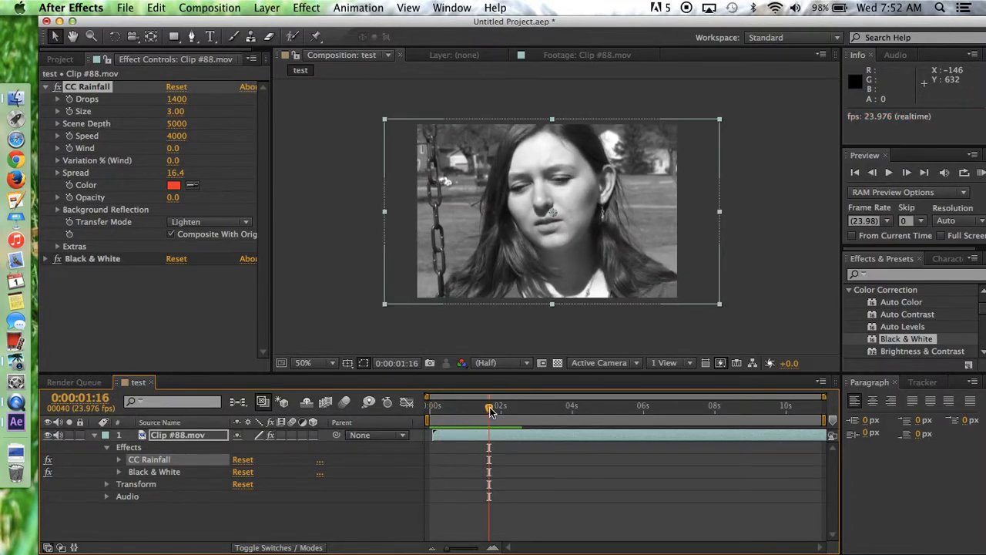
left_click_drag(489, 407, 322, 401)
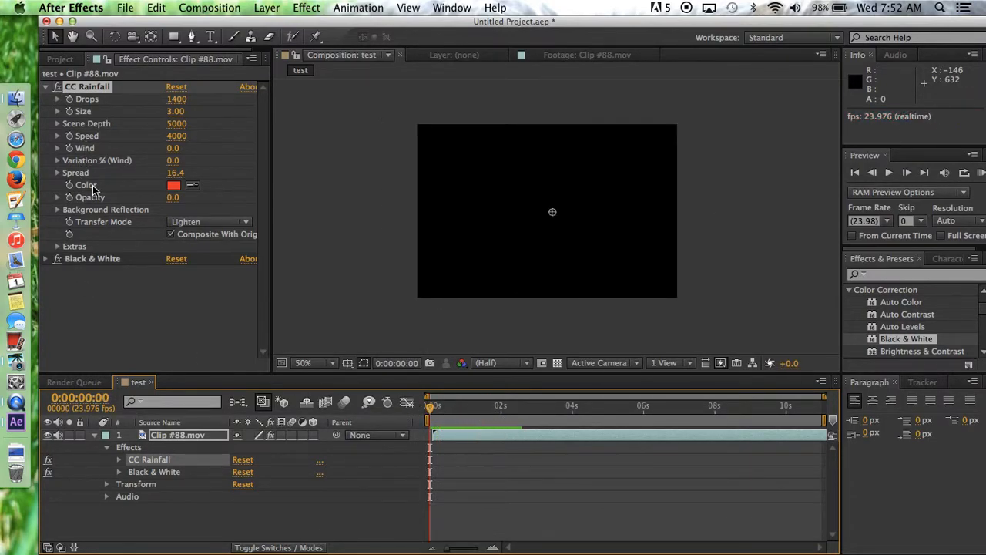
Set the CC Rainfall Drops value to 10200 and preview the composition
left_click(185, 97)
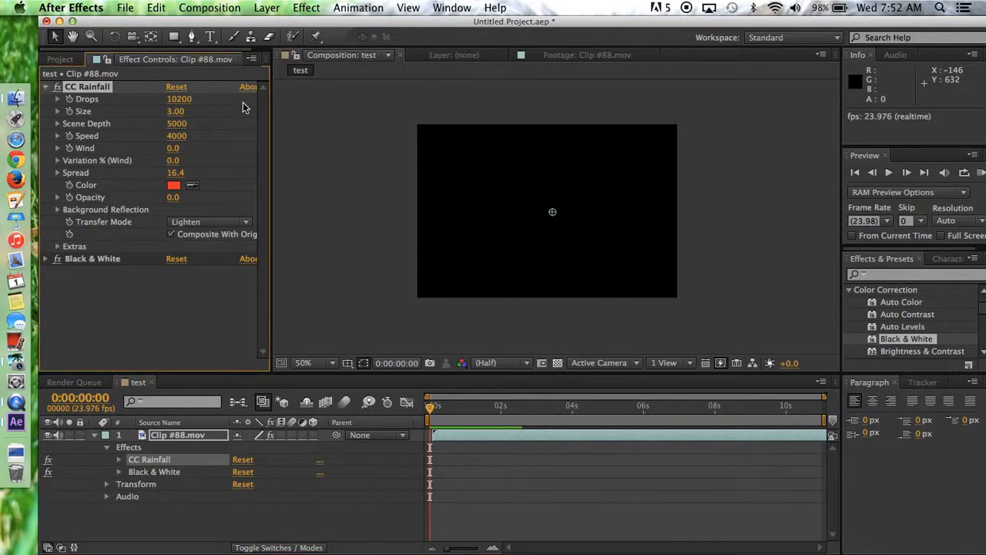
key("space")
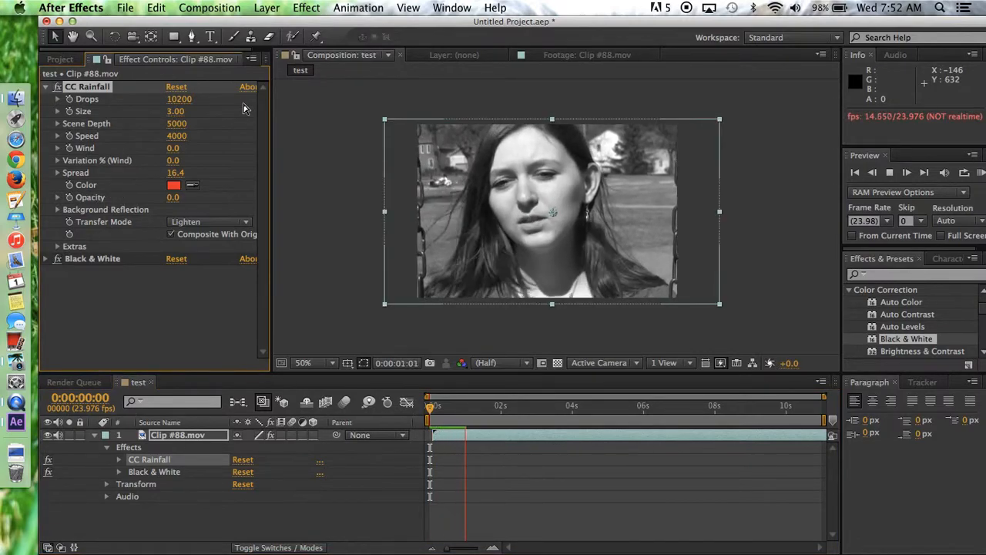
key("space")
key("F2")
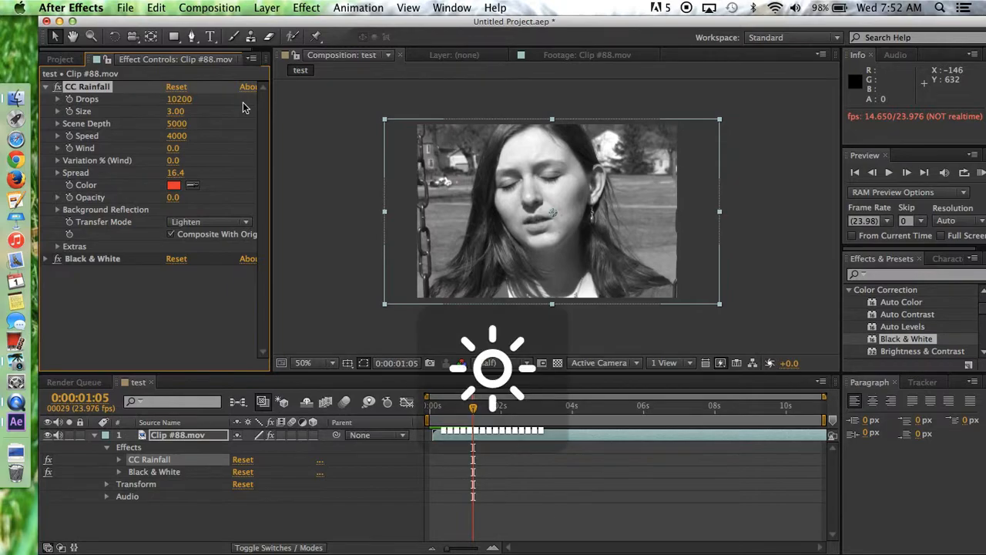
Reset the CC Rainfall effect to its default settings and preview the rain over the clip
left_click(178, 86)
key("space")
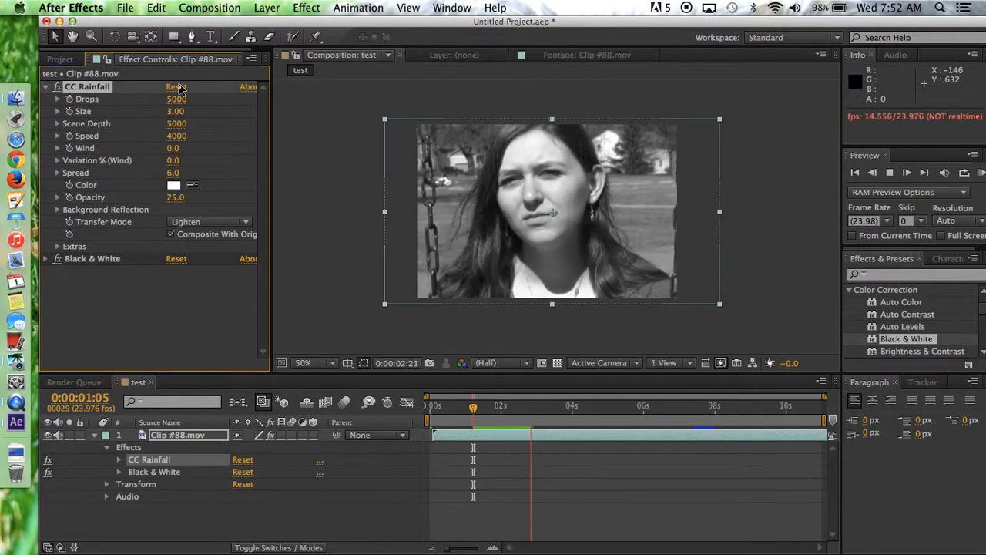
key("space")
Add the test composition to the render queue and render it to test_2.mov with Best Settings and Lossless output
left_click(124, 8)
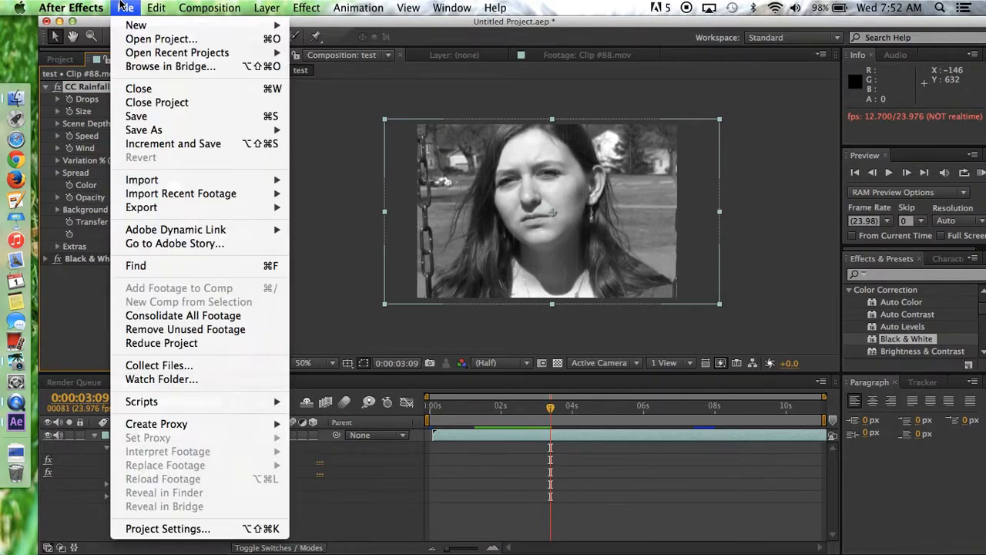
mouse_move(160, 208)
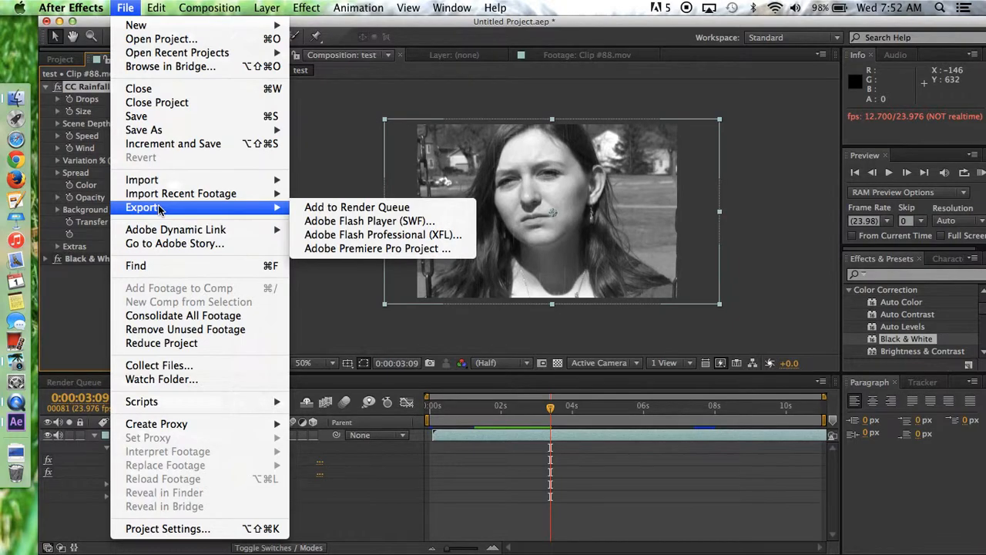
left_click(326, 211)
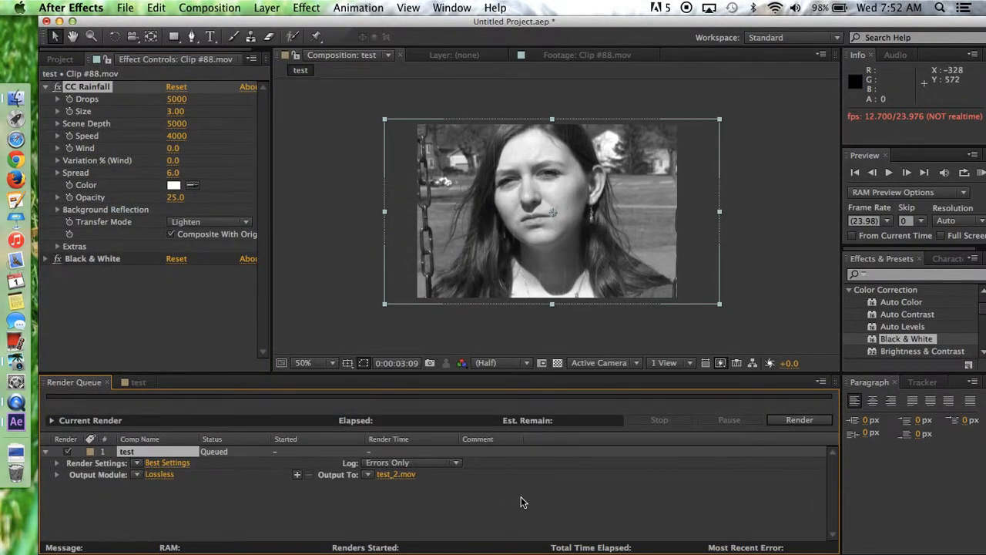
left_click(811, 422)
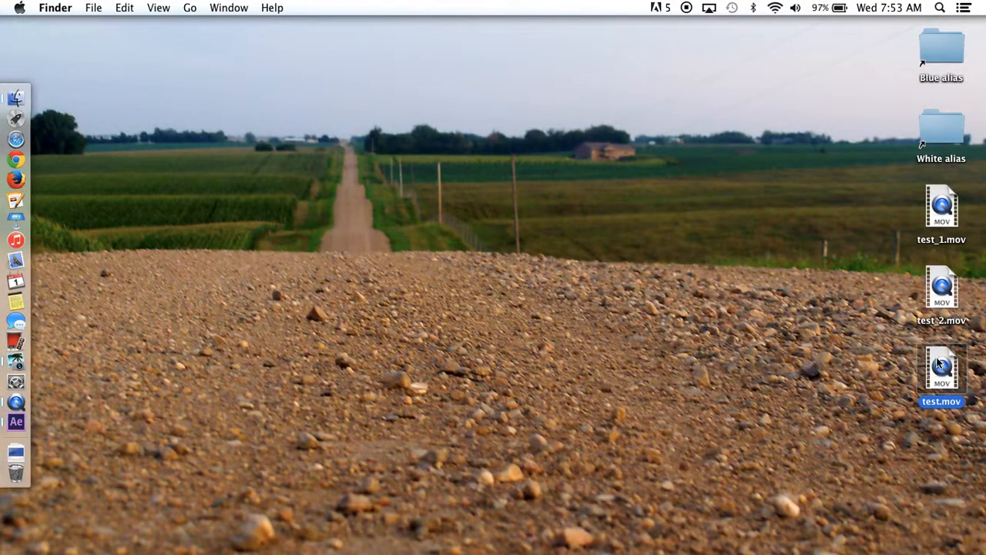
Play test_2.mov from the desktop in QuickTime Player and close the converted copy's window
double_click(941, 286)
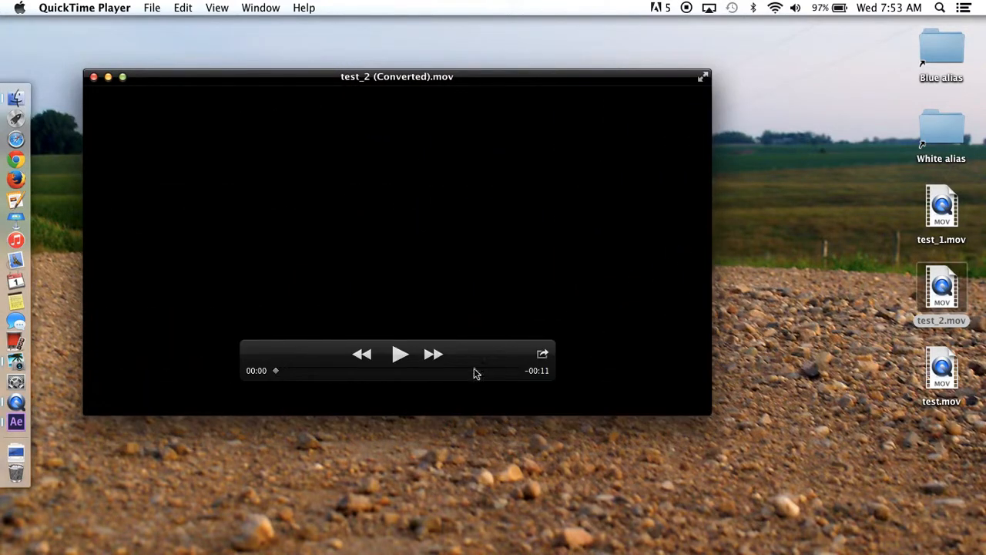
left_click(398, 354)
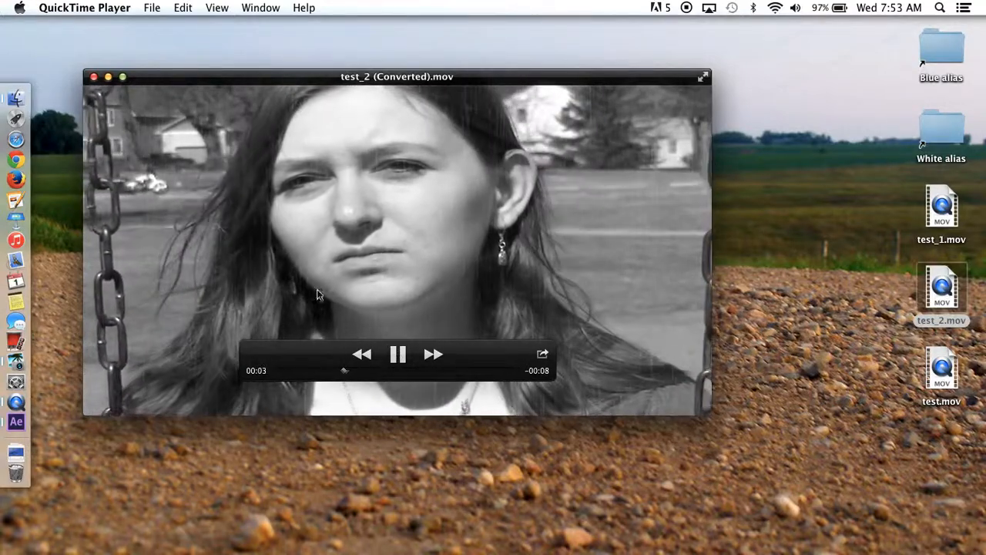
left_click(93, 77)
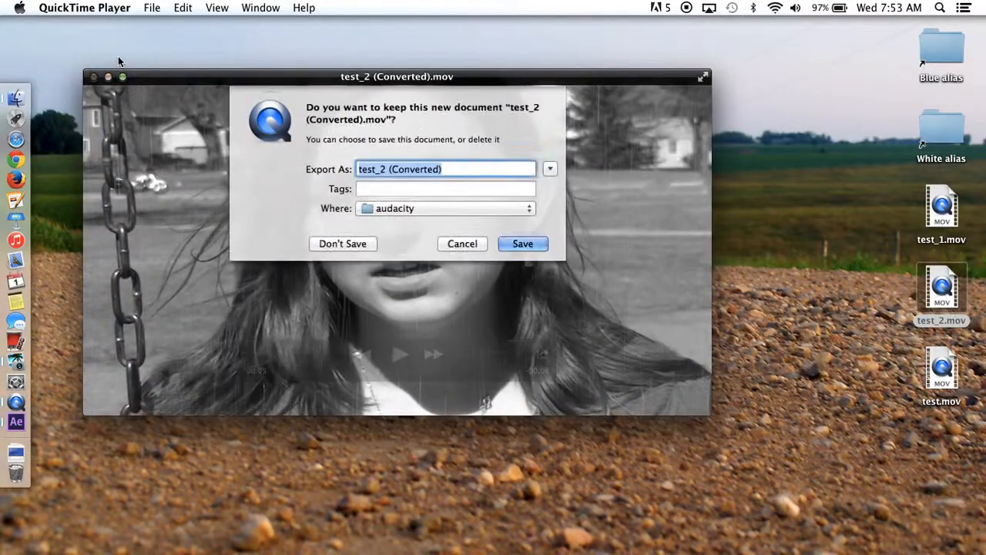